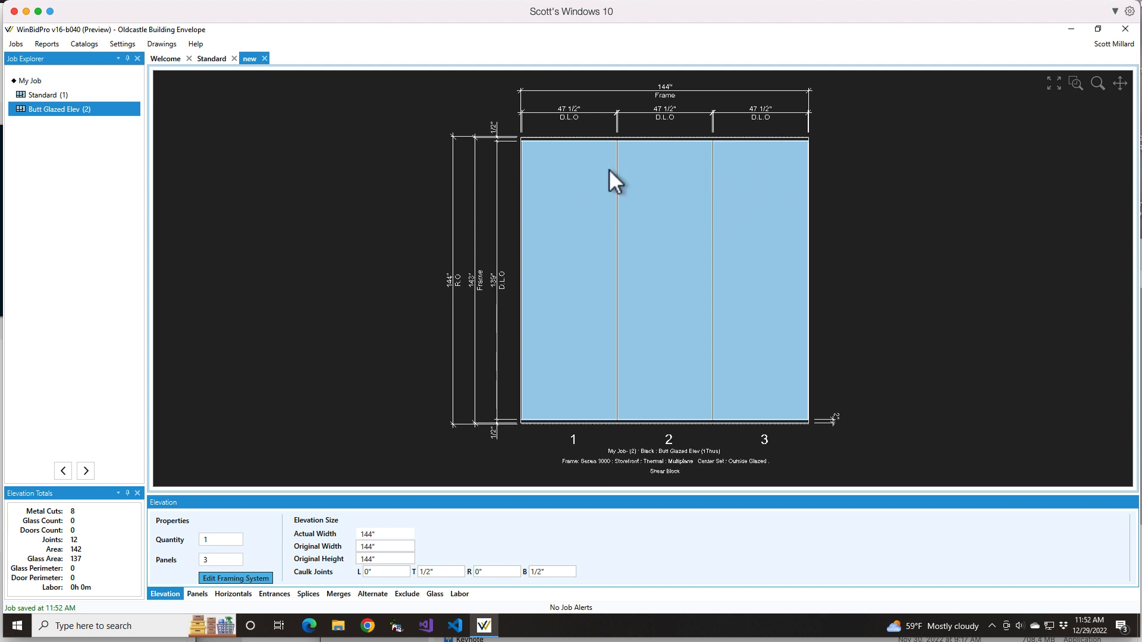
# Step: Examine the Butt Glazed Elev drawing up close, including the jambs, the head and the vertical joints between the glass panels
pyautogui.scroll(3, 511, 243)
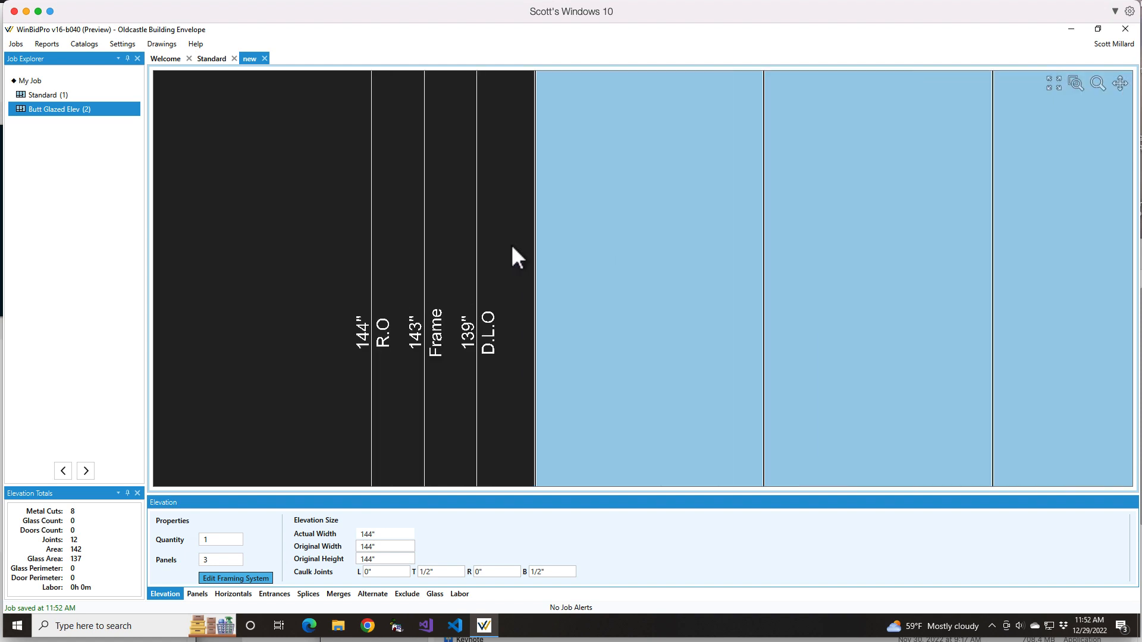
pyautogui.scroll(1, 534, 255)
pyautogui.scroll(-4, 536, 256)
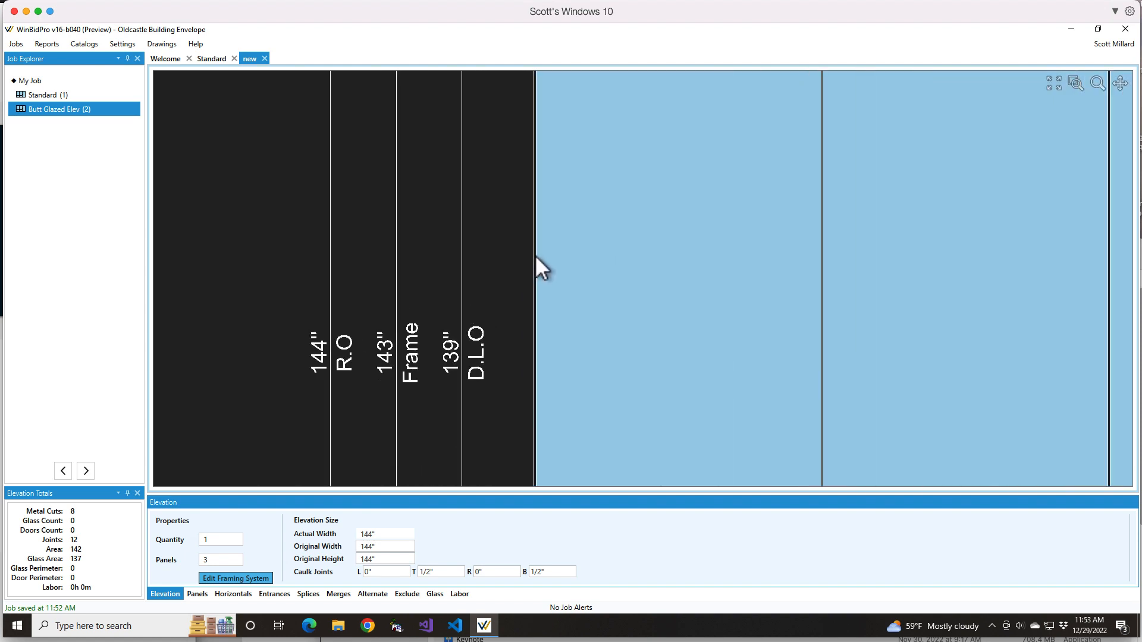
pyautogui.scroll(1, 538, 252)
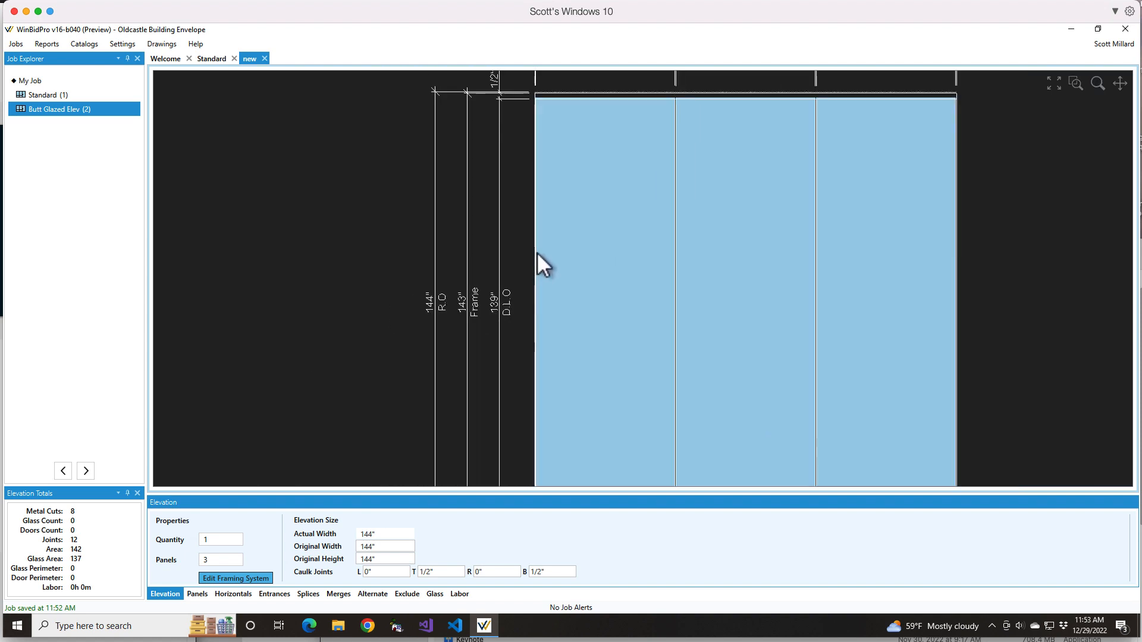
pyautogui.scroll(-2, 537, 253)
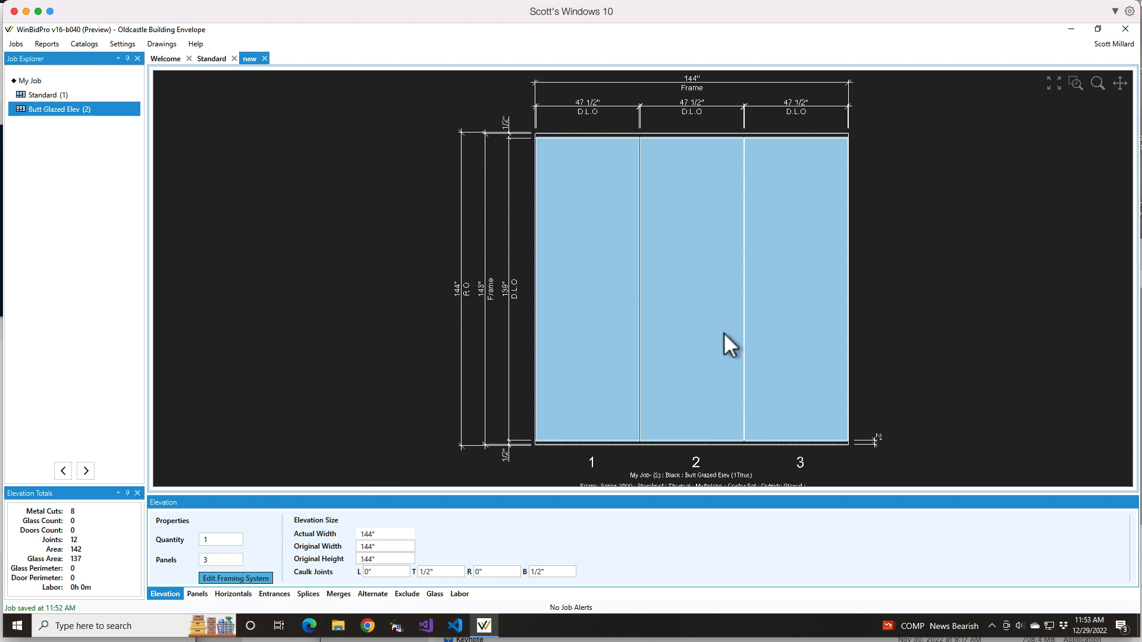
pyautogui.scroll(1, 754, 302)
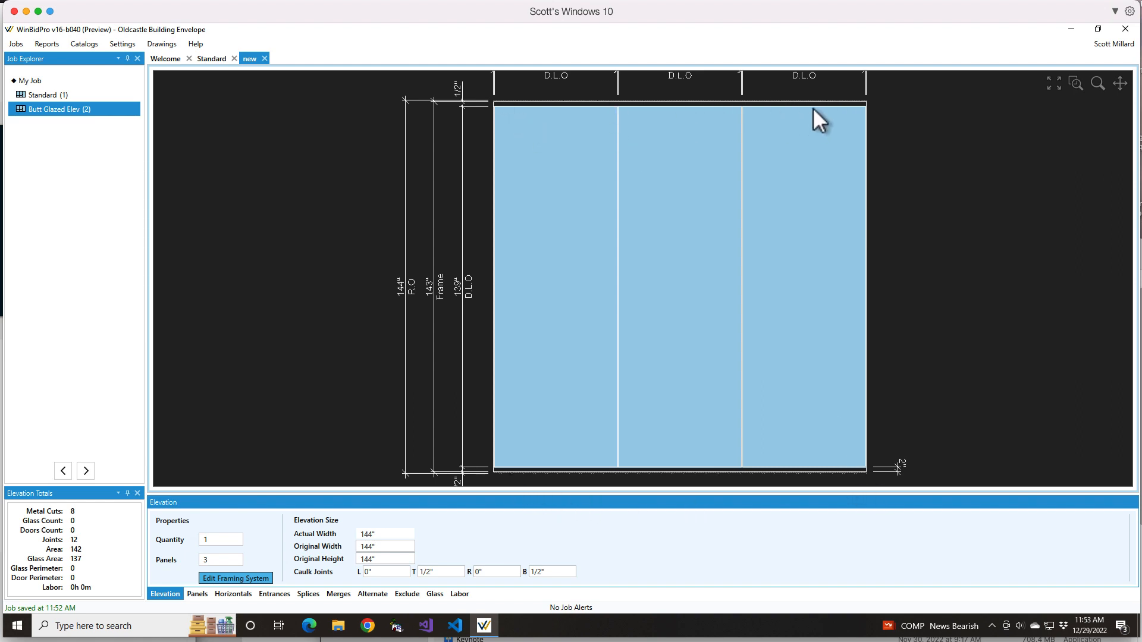
pyautogui.scroll(3, 826, 108)
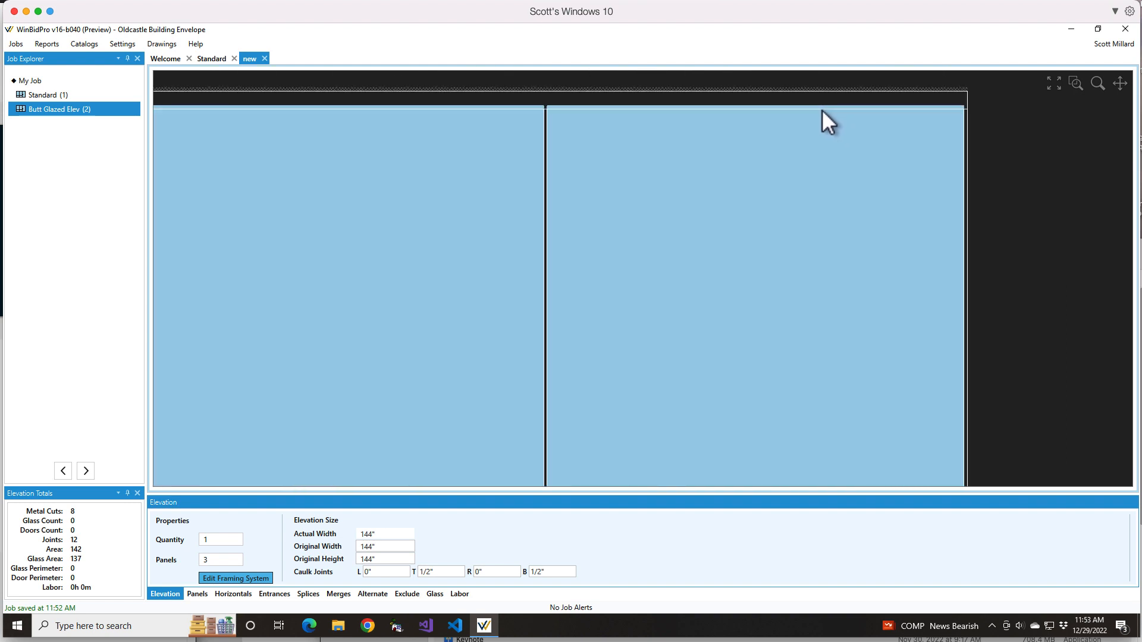
pyautogui.scroll(1, 822, 110)
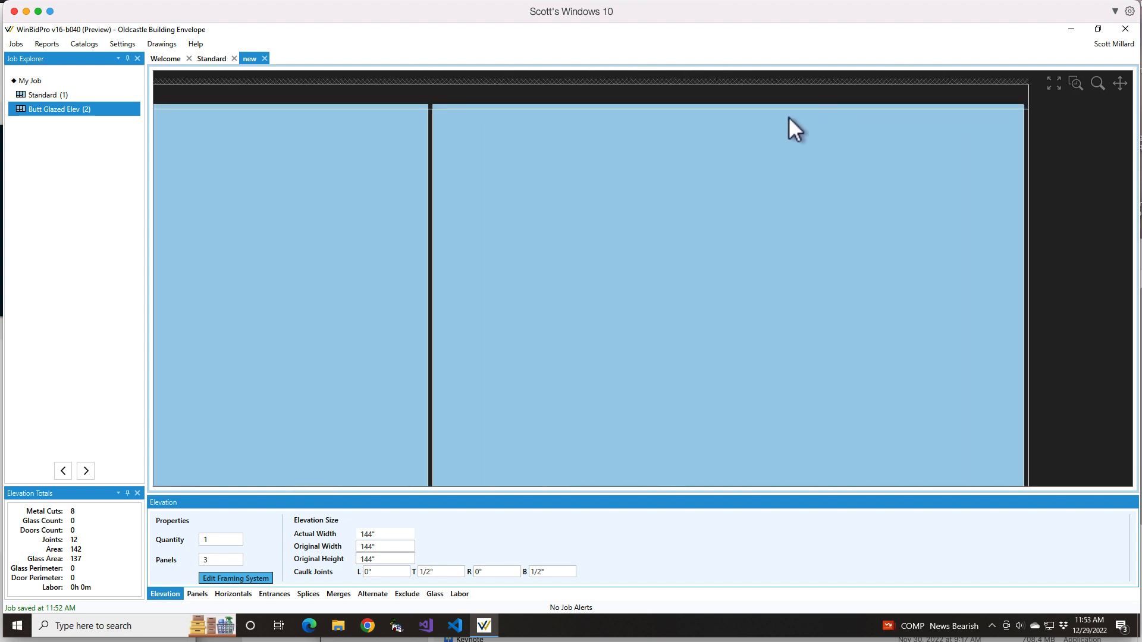
pyautogui.scroll(2, 690, 122)
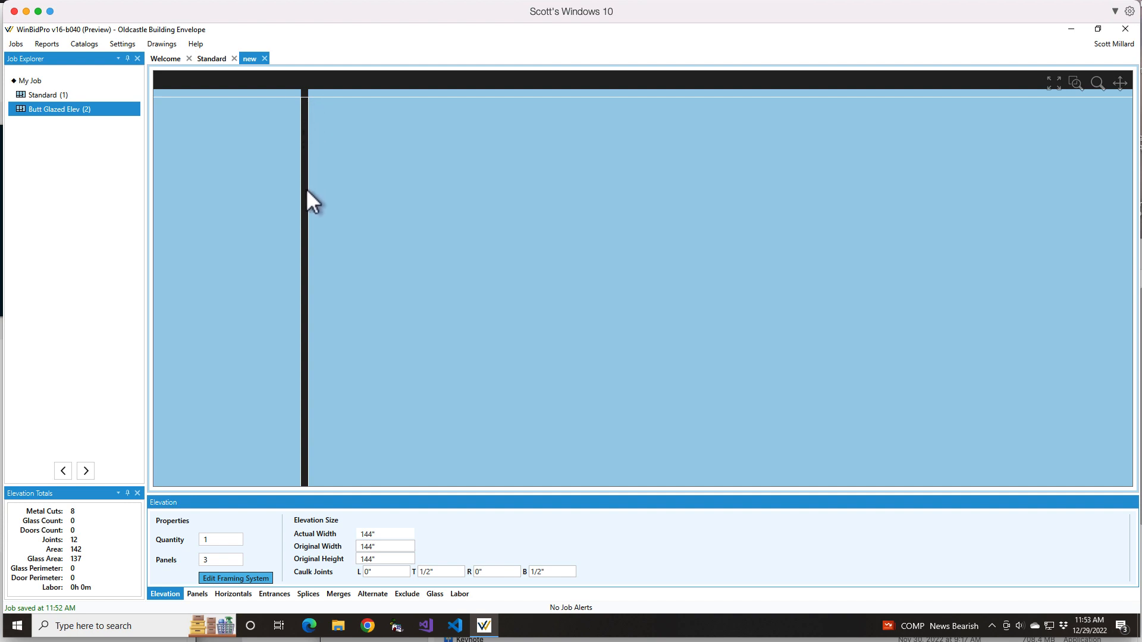
pyautogui.scroll(-2, 306, 188)
pyautogui.scroll(-3, 1012, 122)
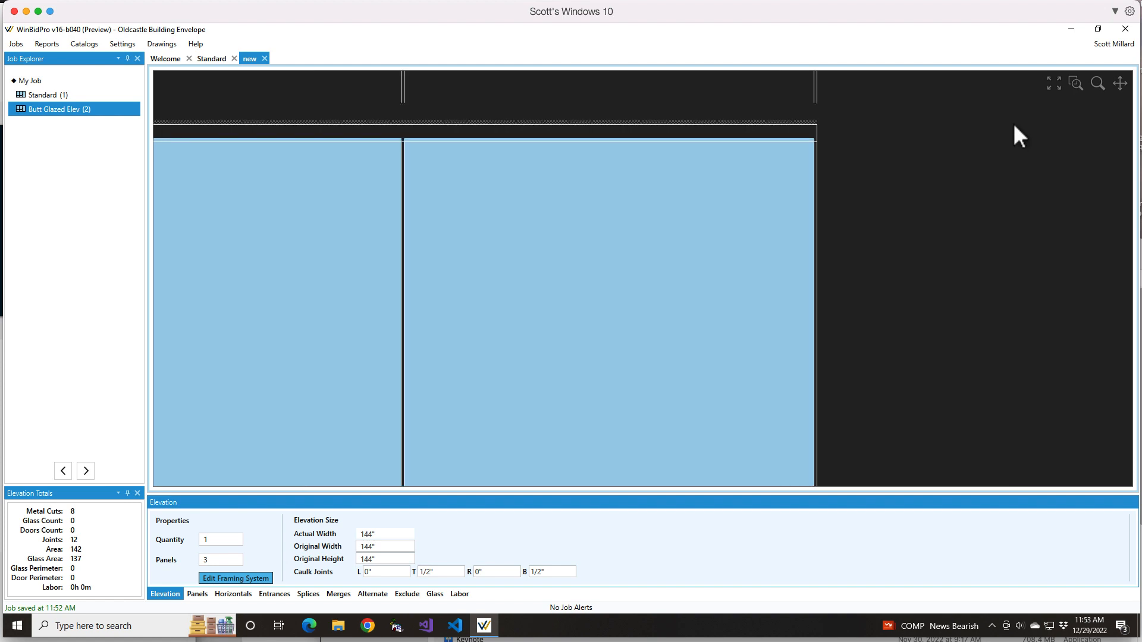
pyautogui.scroll(-2, 499, 173)
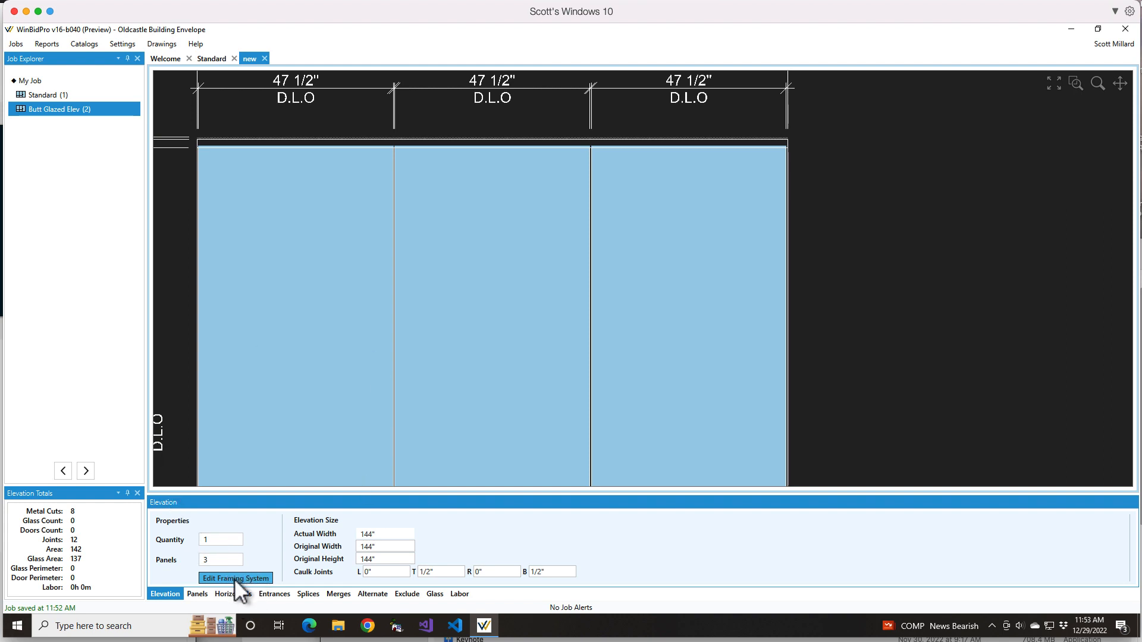
pyautogui.scroll(-3, 683, 247)
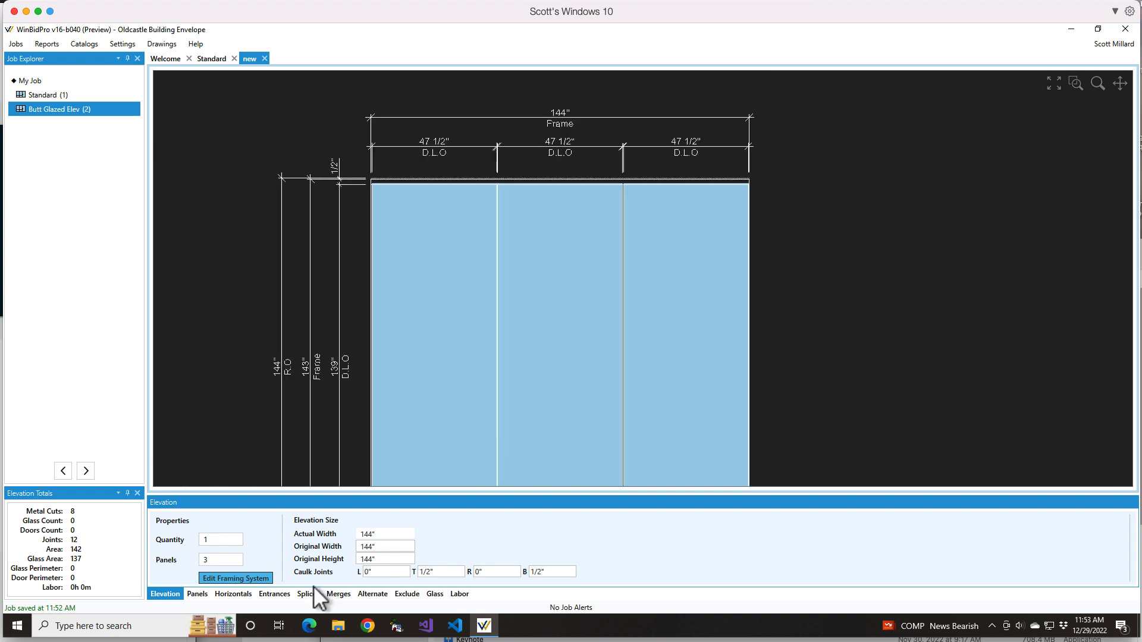
# Step: Open the elevation's framing system, review its settings and components, and open the HeadReceptor assembly to check its profile
pyautogui.click(240, 582)
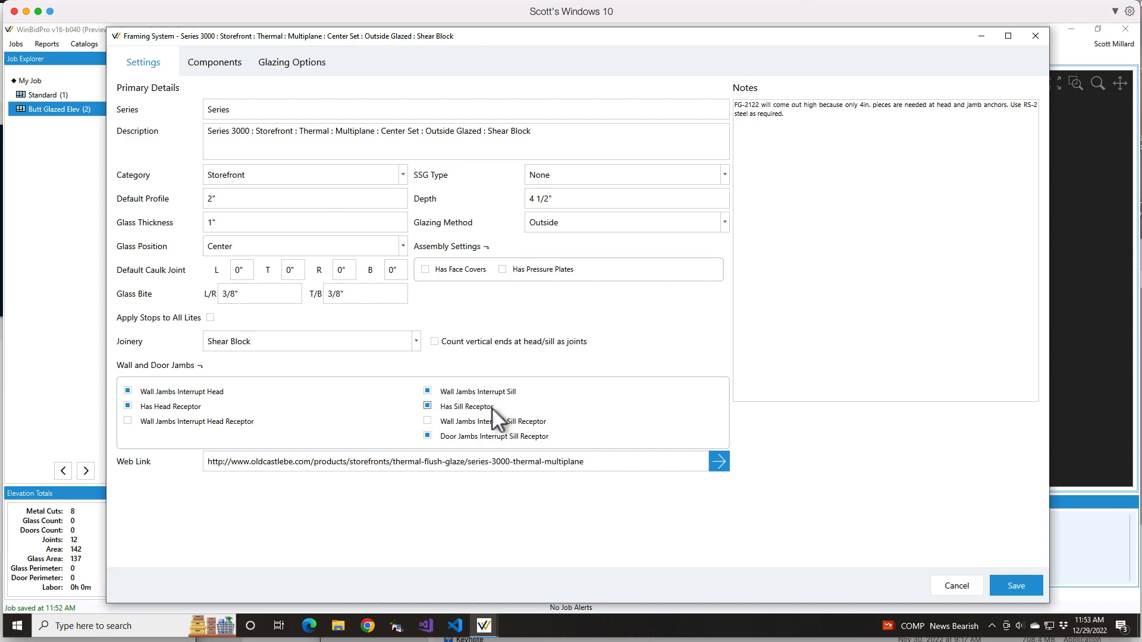
pyautogui.click(222, 62)
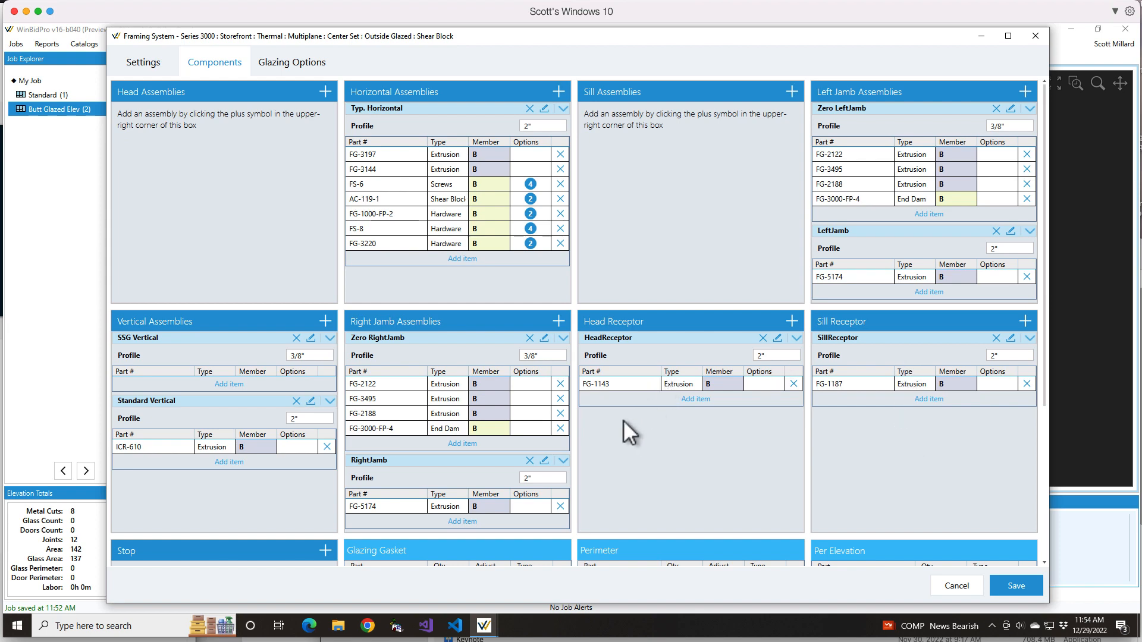
pyautogui.click(777, 339)
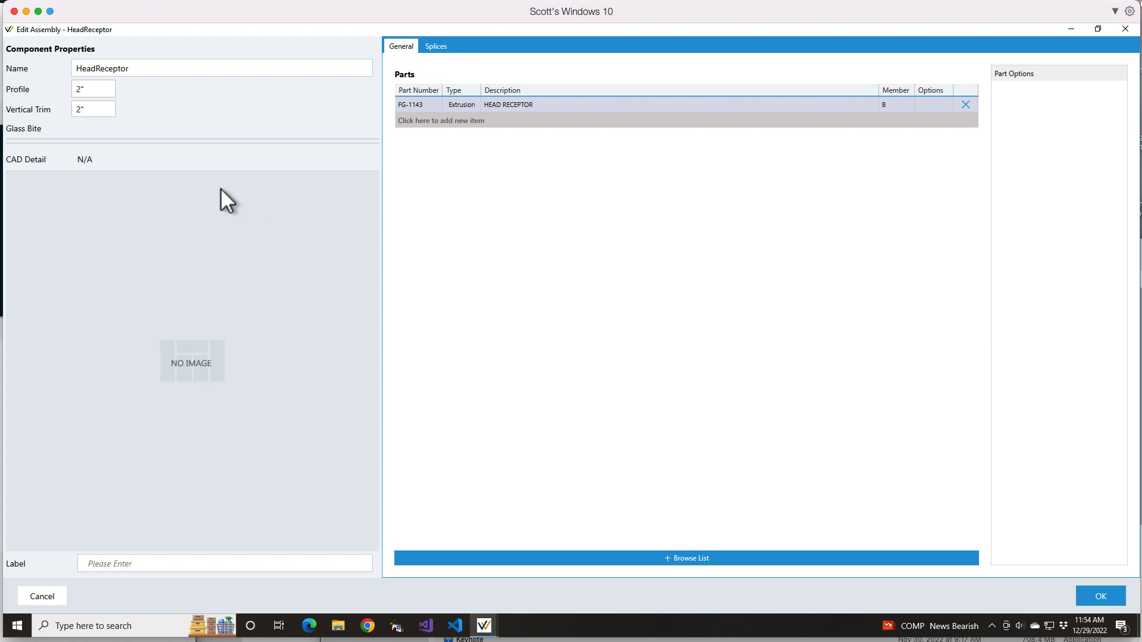
pyautogui.click(82, 89)
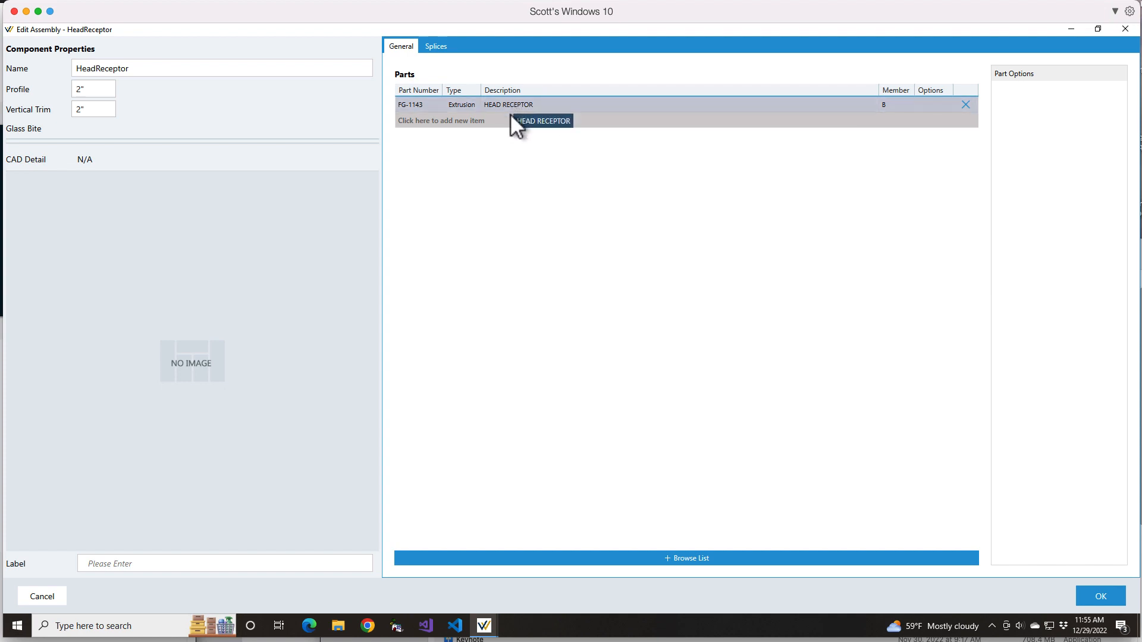
# Step: Search the parts list for "HEAD RECEP" from the HeadReceptor assembly, leave it without adding a part, and close the assembly
pyautogui.click(419, 122)
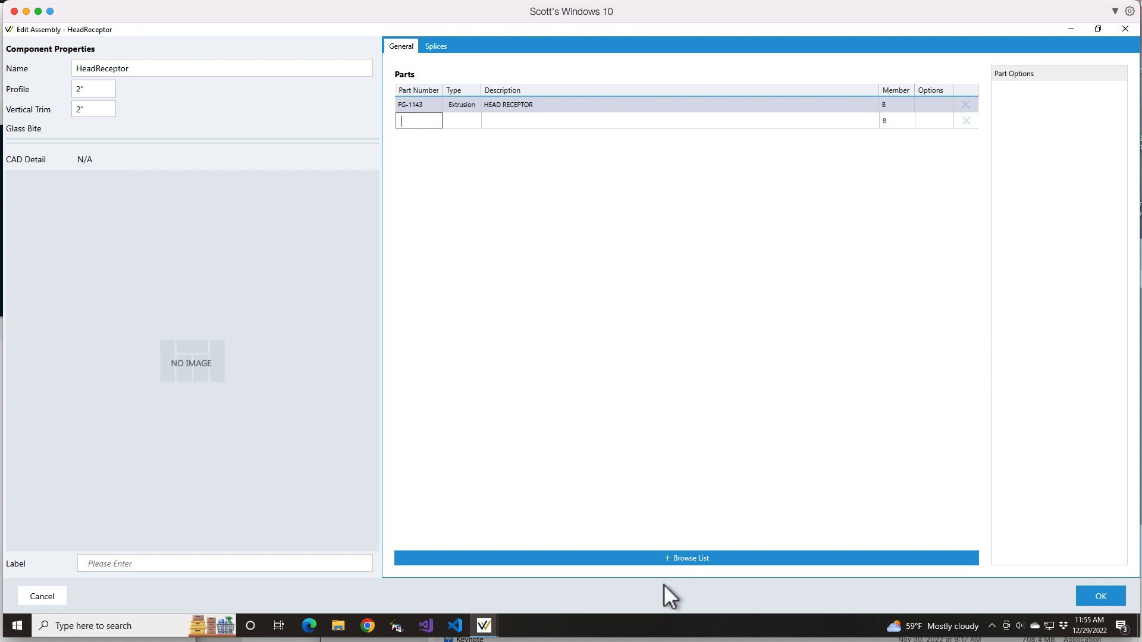
pyautogui.click(684, 559)
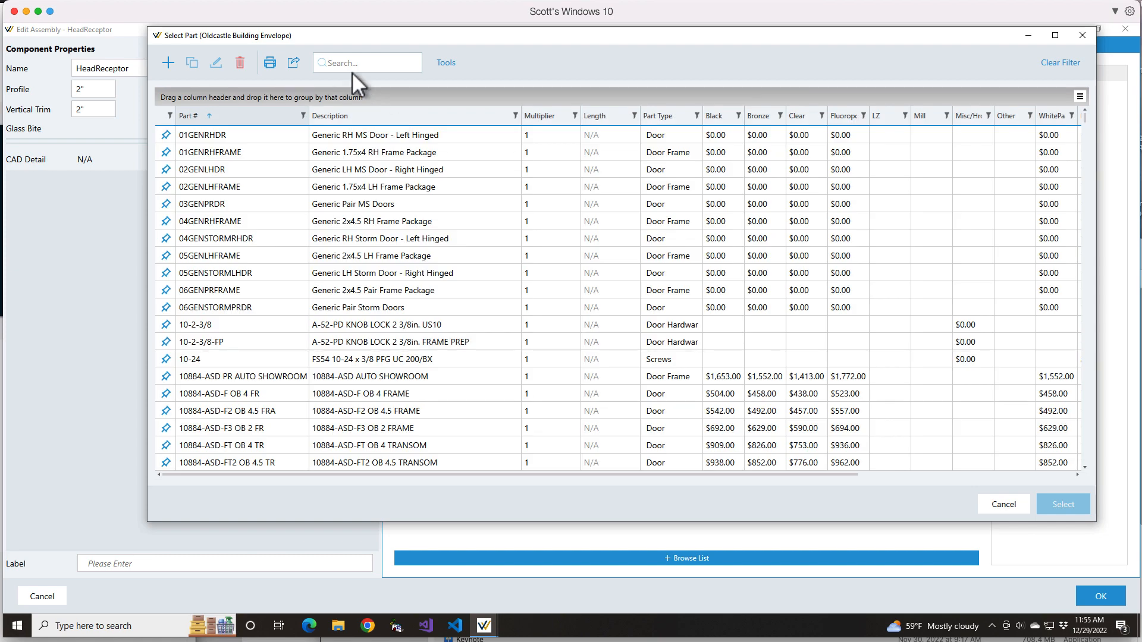
pyautogui.click(355, 70)
pyautogui.write('hw')
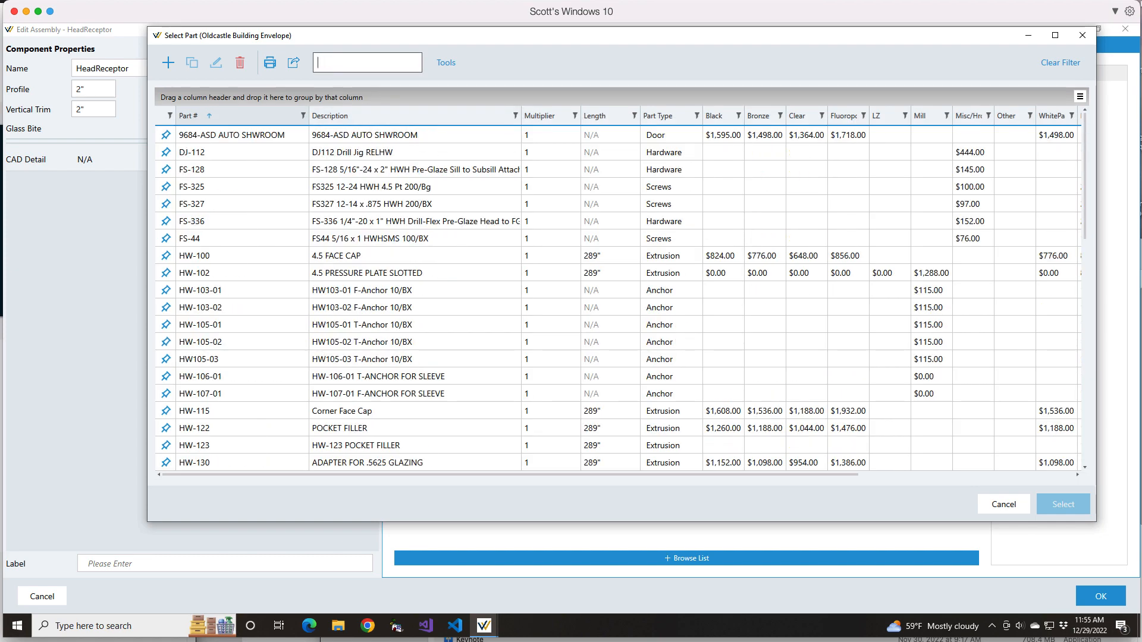
pyautogui.press('BackSpace')
pyautogui.press('BackSpace')
pyautogui.write('EH')
pyautogui.press('BackSpace')
pyautogui.press('BackSpace')
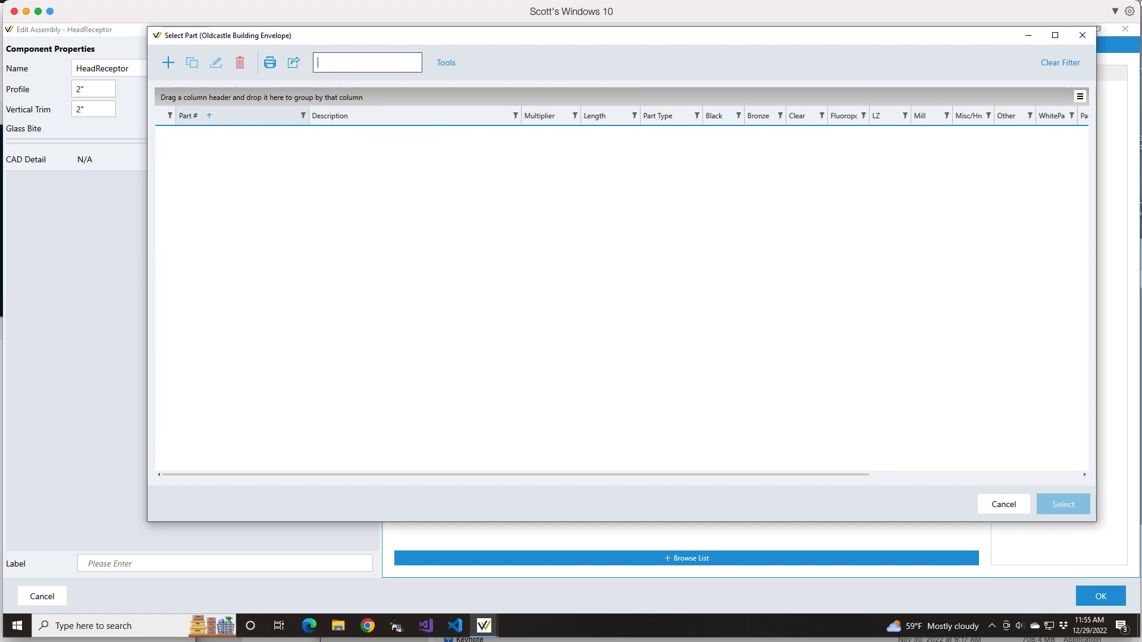
pyautogui.write('HEAD RECEP')
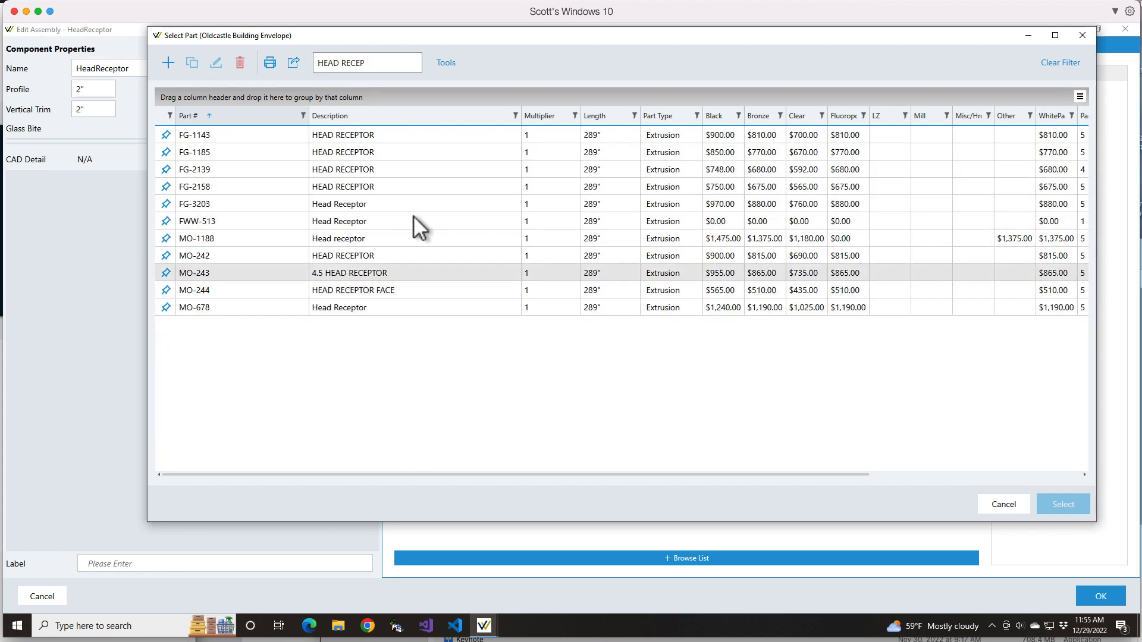
pyautogui.click(1011, 504)
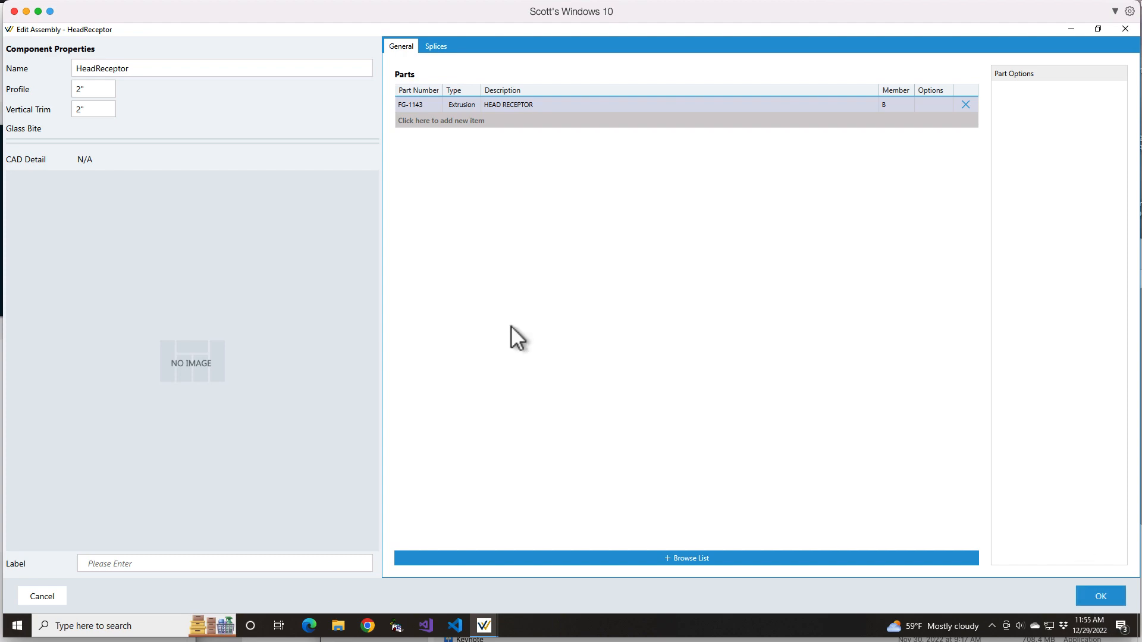
pyautogui.click(1097, 596)
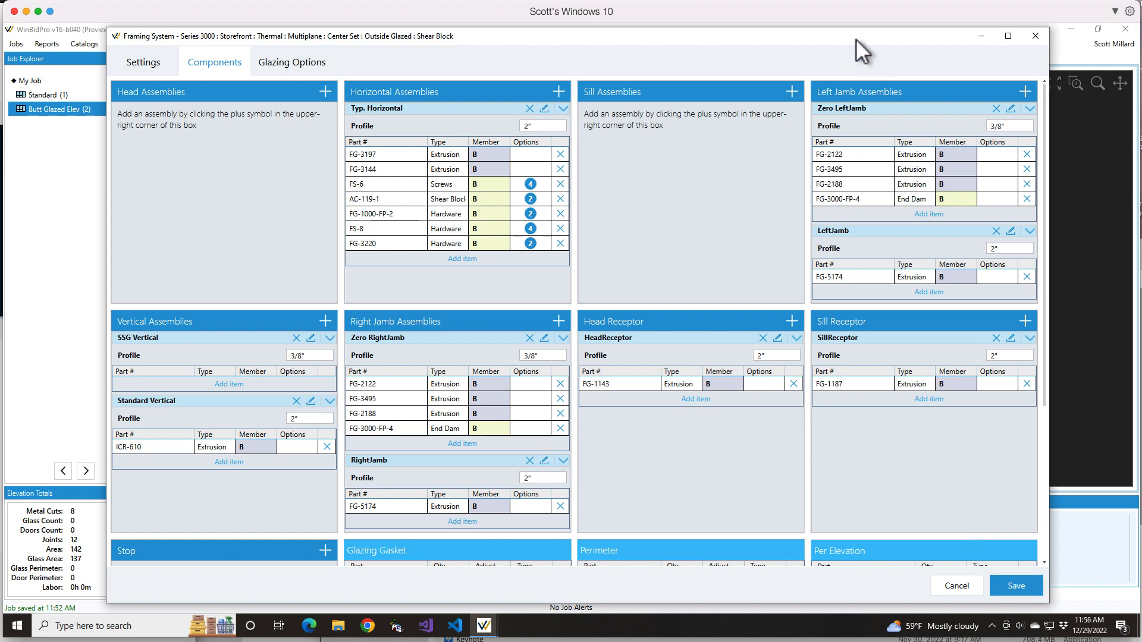
# Step: Rename the SSG Vertical assembly as "Butt Glazed Vertical"
pyautogui.moveTo(855, 41)
pyautogui.mouseDown()
pyautogui.moveTo(527, 284)
pyautogui.moveTo(571, 410)
pyautogui.mouseUp()
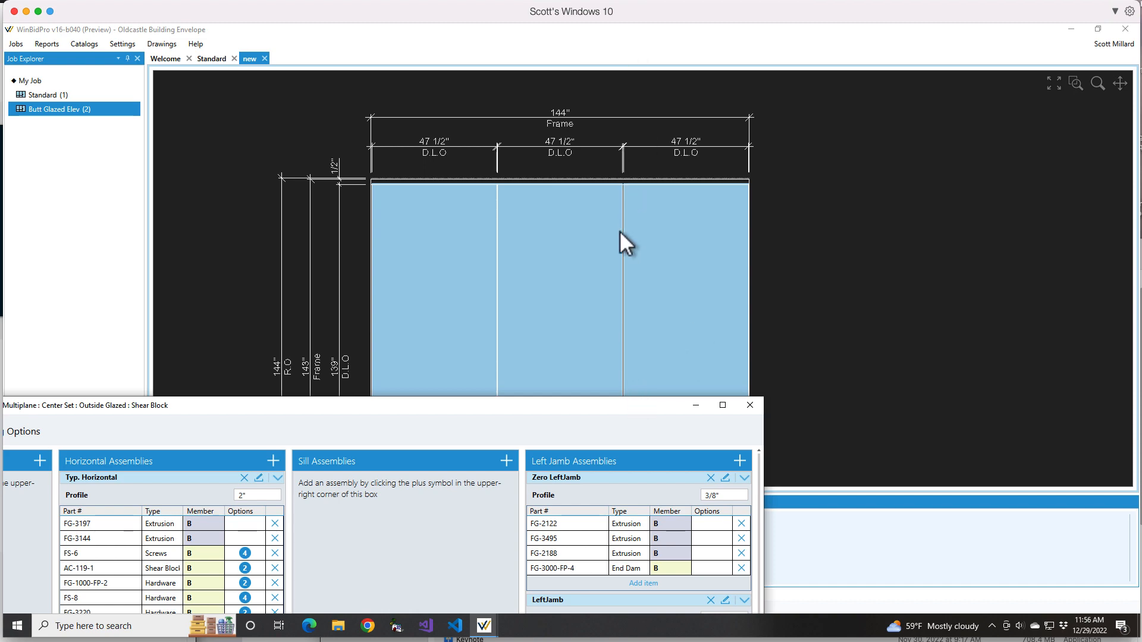
pyautogui.moveTo(653, 401); pyautogui.dragTo(992, 31)
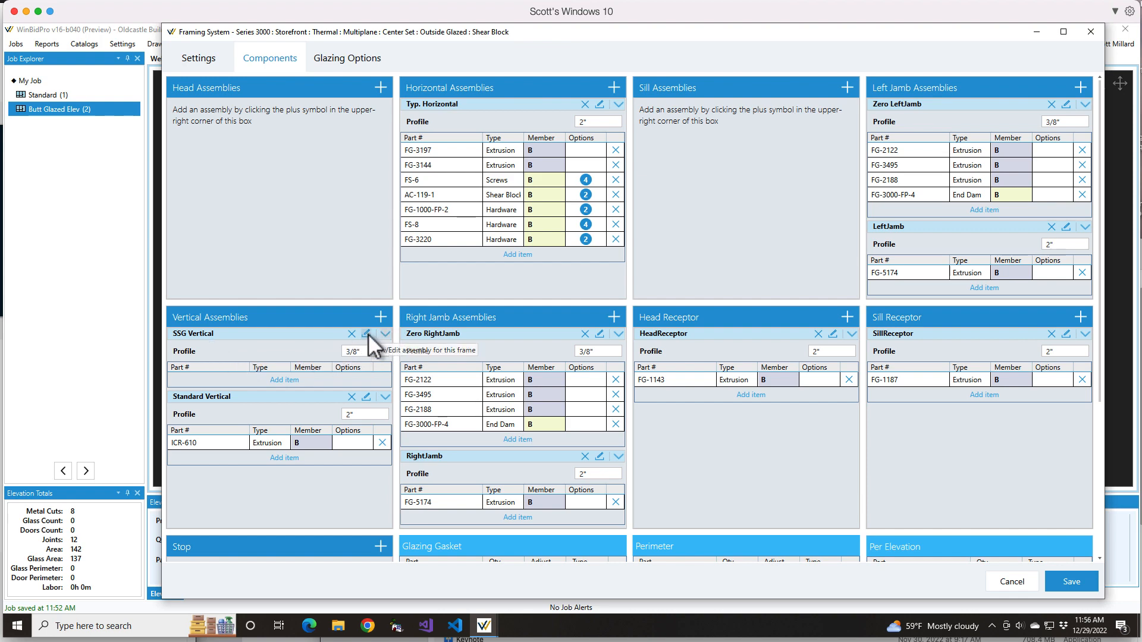
pyautogui.click(367, 334)
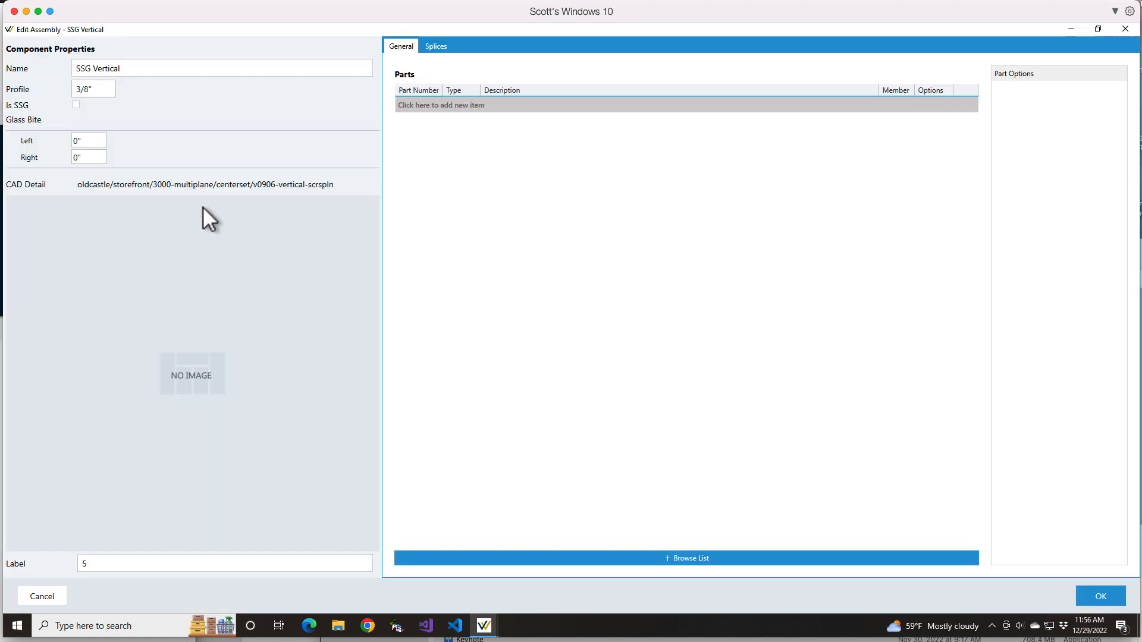
pyautogui.click(92, 69)
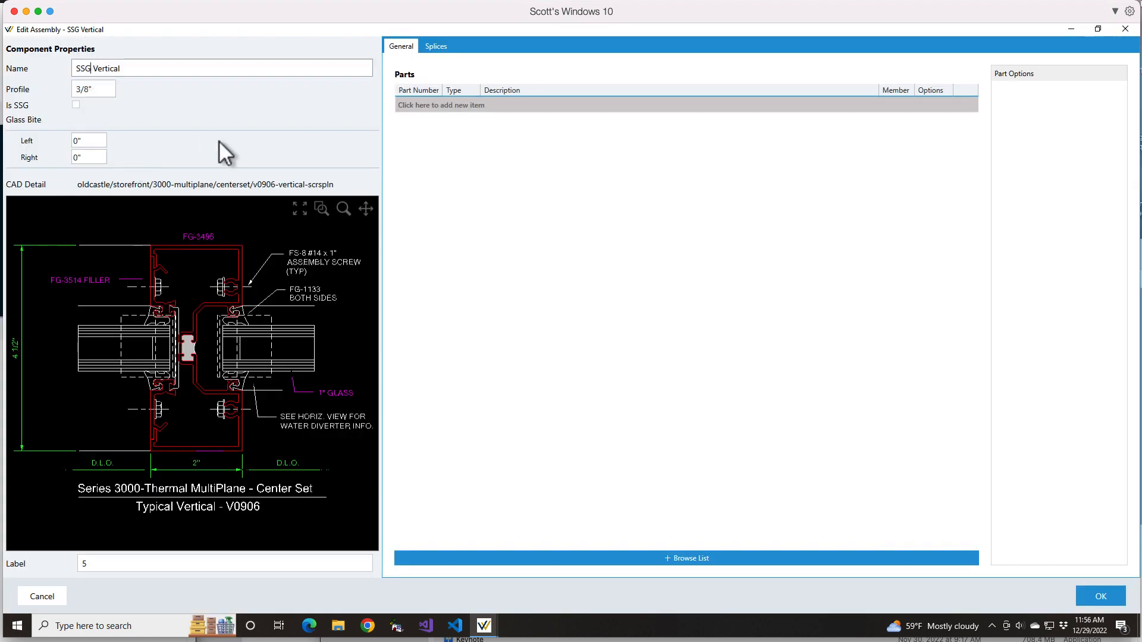
pyautogui.press('BackSpace')
pyautogui.press('BackSpace')
pyautogui.press('BackSpace')
pyautogui.write('3utt Glazed')
pyautogui.click(1101, 596)
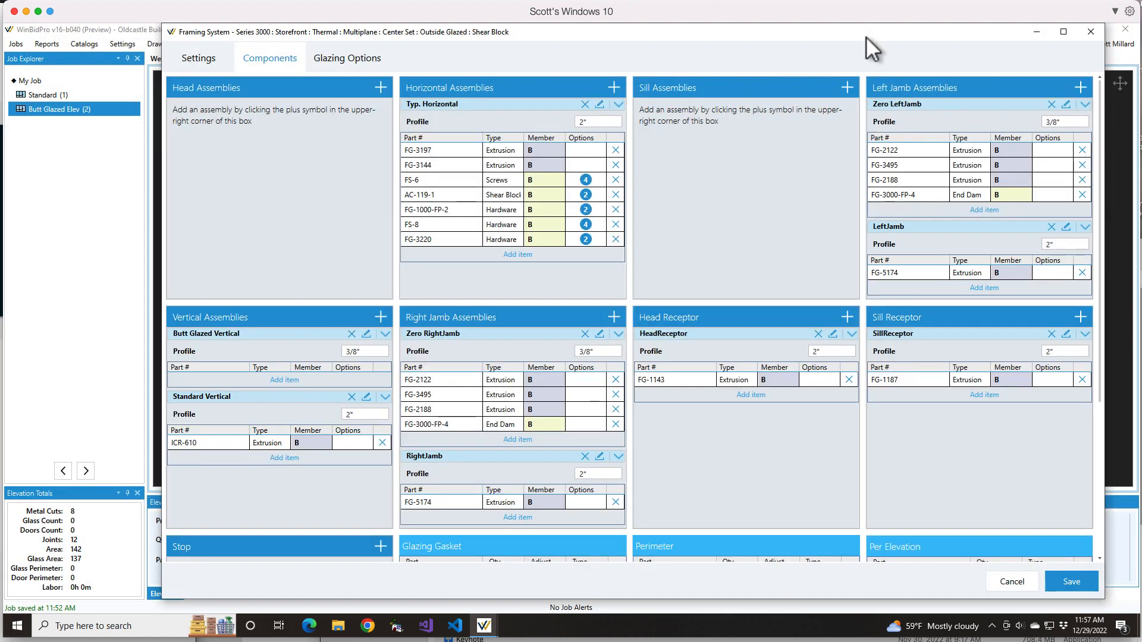
# Step: Compare the framing components with the elevation drawing and review the Zero LeftJamb assembly's profile, glass bite and parts
pyautogui.moveTo(866, 36); pyautogui.dragTo(818, 353)
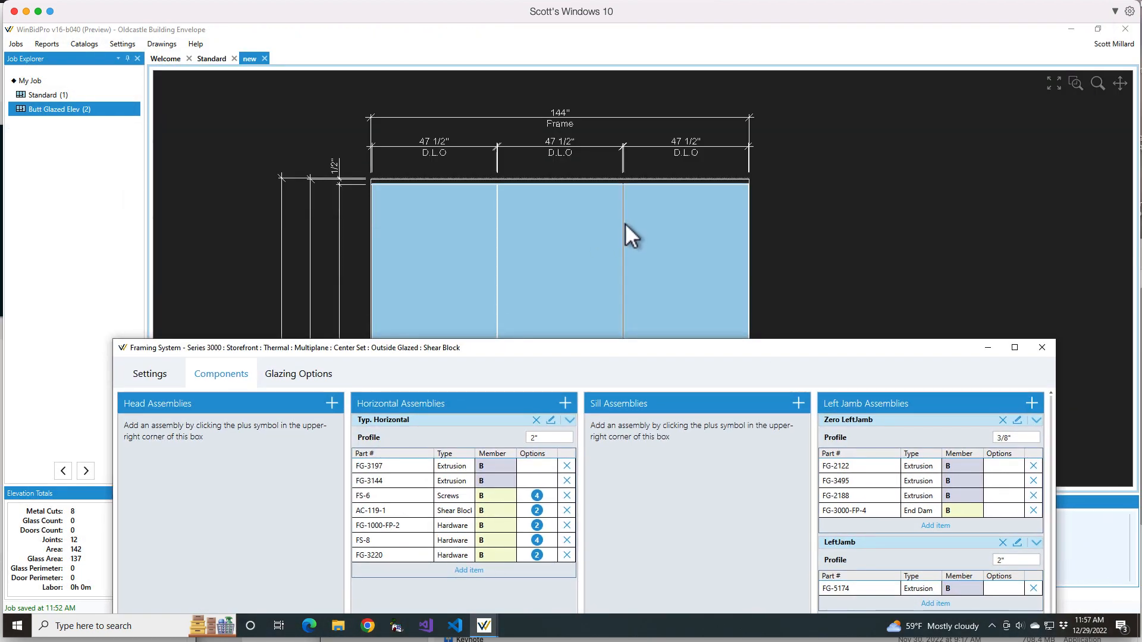
pyautogui.moveTo(691, 347); pyautogui.dragTo(715, 56)
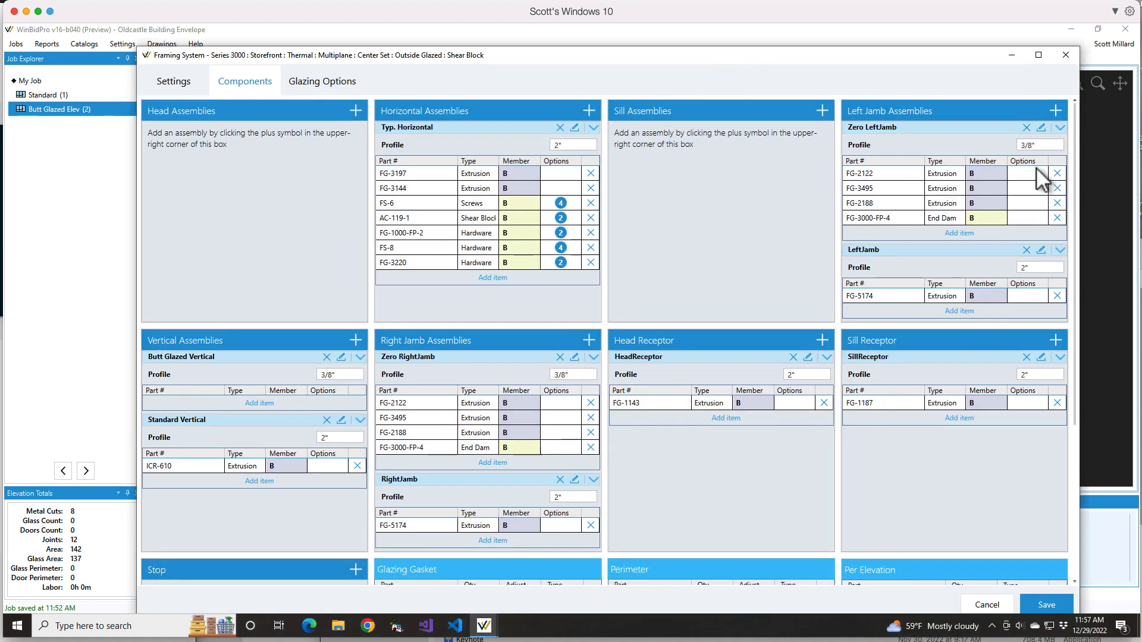
pyautogui.click(1042, 127)
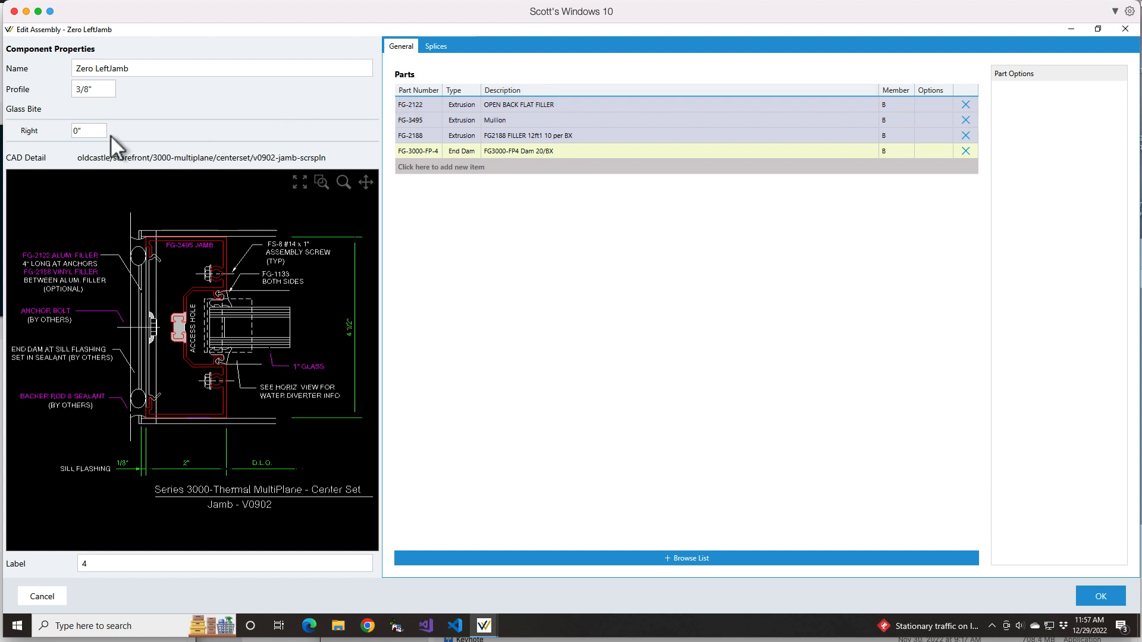
pyautogui.click(90, 89)
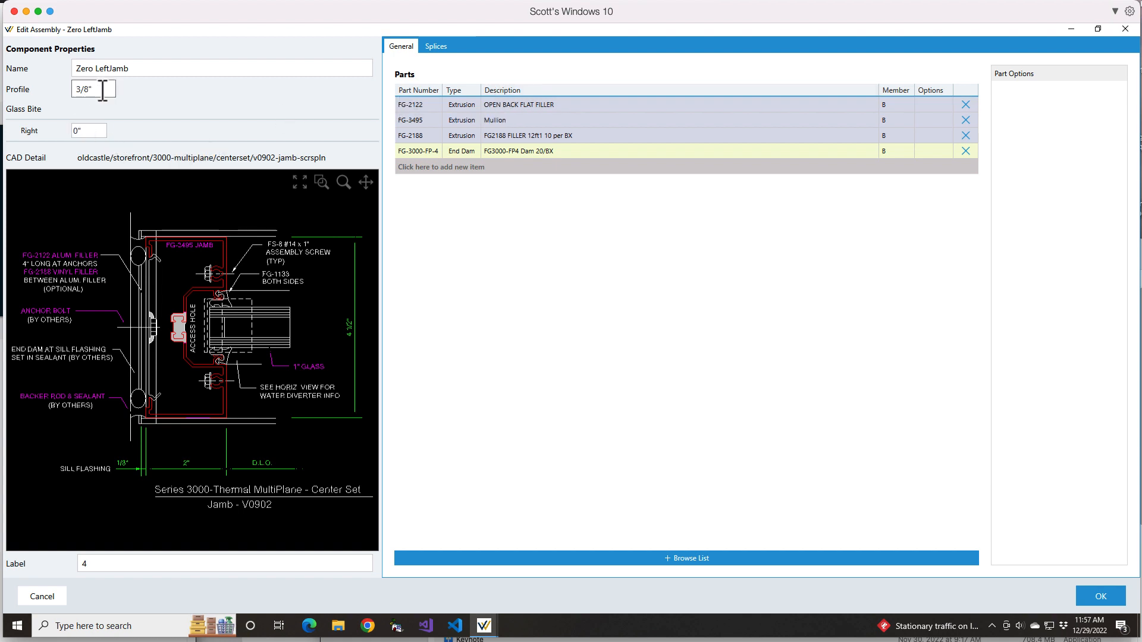
pyautogui.click(1104, 597)
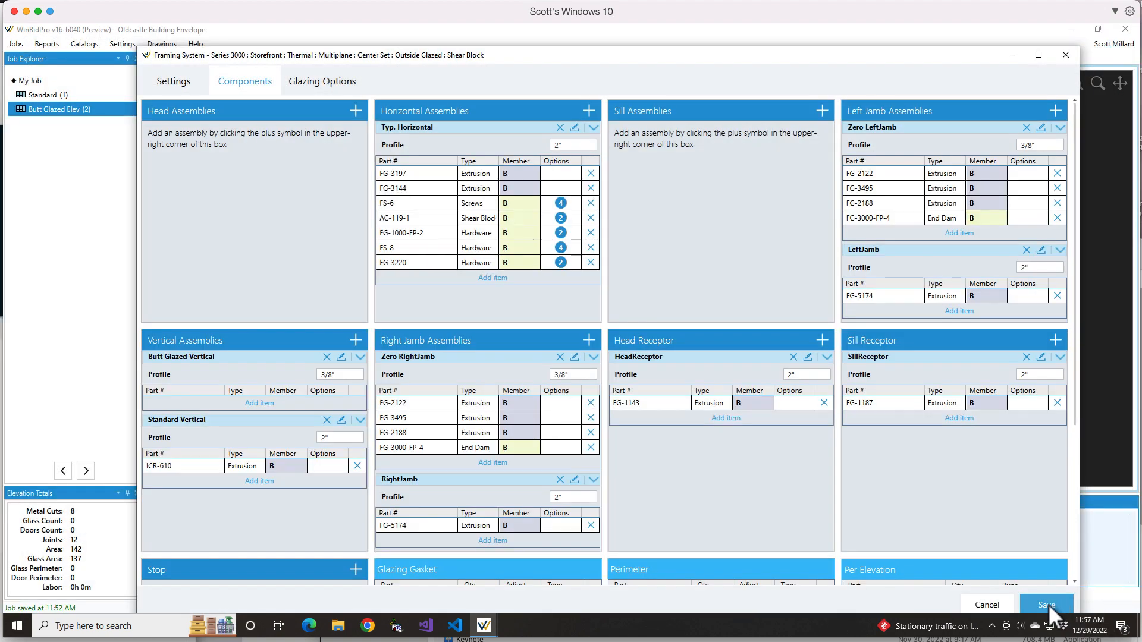
# Step: Save the framing system changes and inspect the glass joints and jambs in the elevation drawing
pyautogui.click(1046, 605)
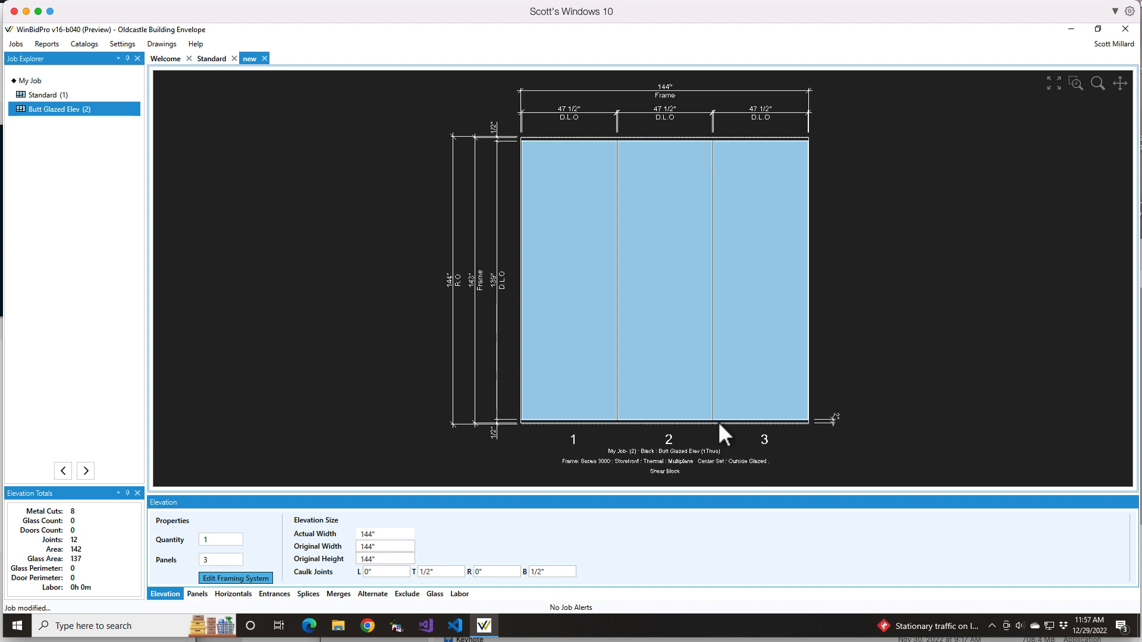
pyautogui.scroll(4, 727, 317)
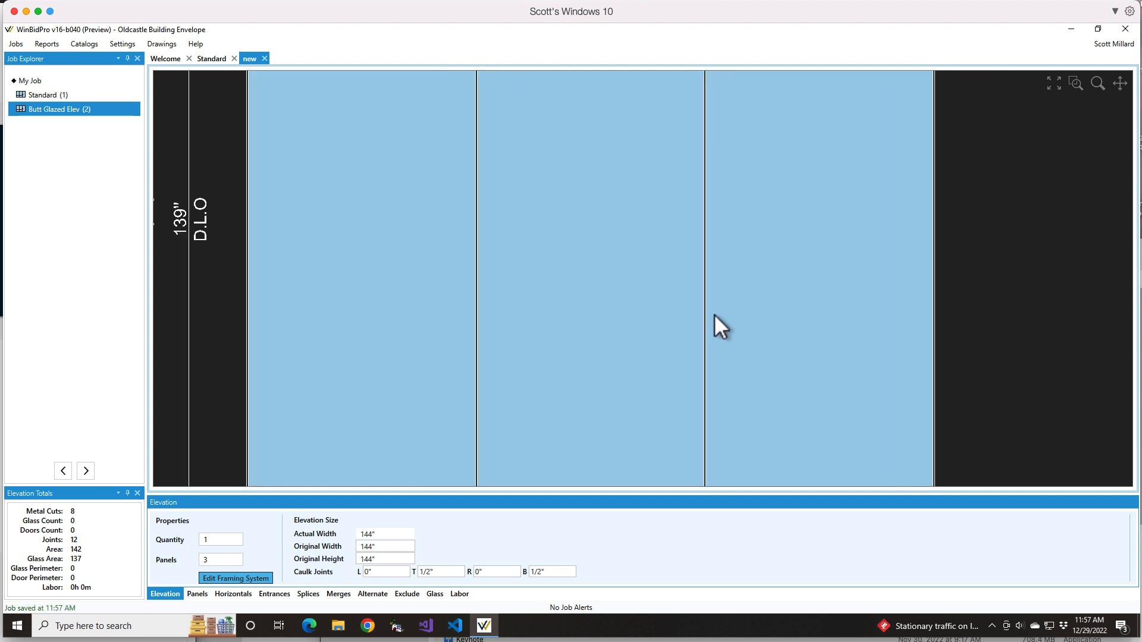
pyautogui.scroll(-2, 715, 314)
pyautogui.scroll(-2, 706, 298)
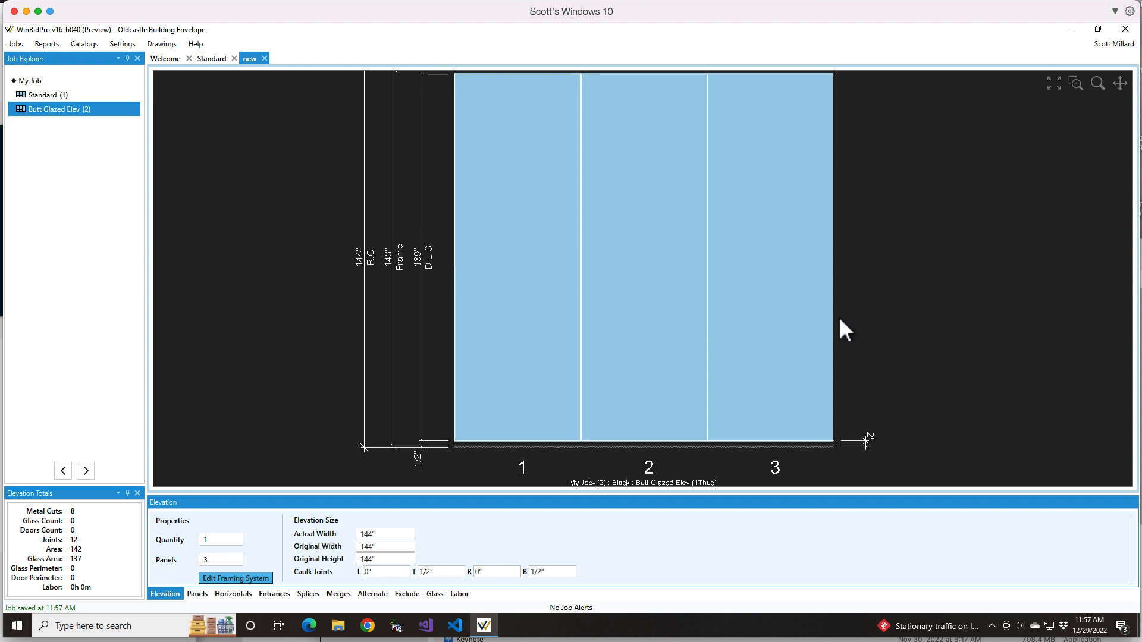
# Step: Examine the vertical butt joints between the three glass panels and the head, sill and jamb edges of the elevation
pyautogui.scroll(2, 845, 329)
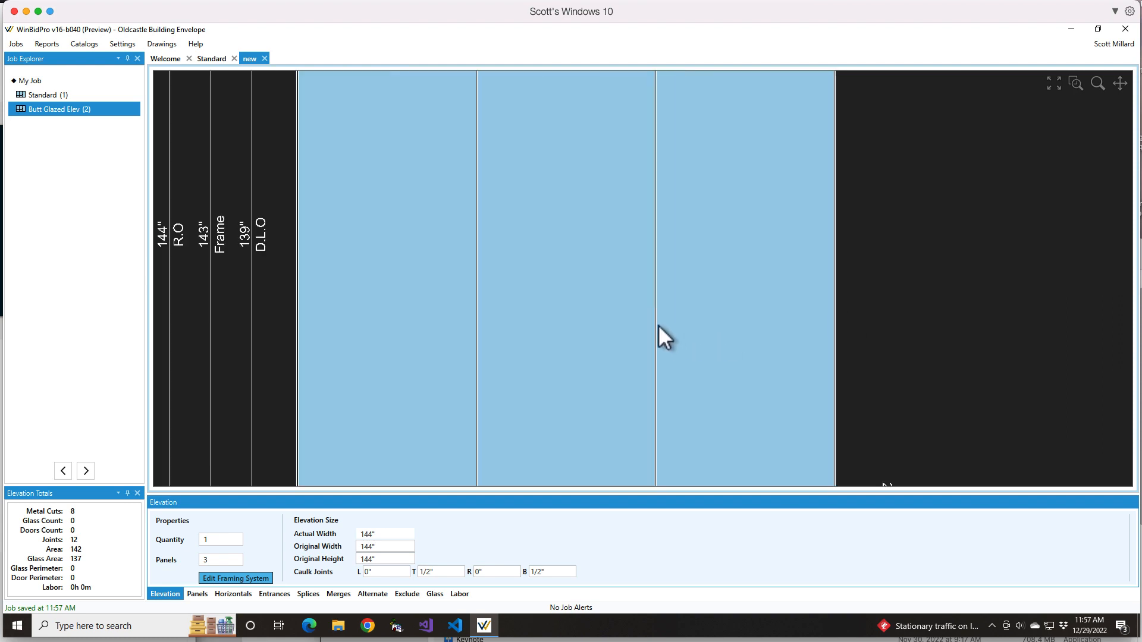
pyautogui.scroll(-1, 656, 344)
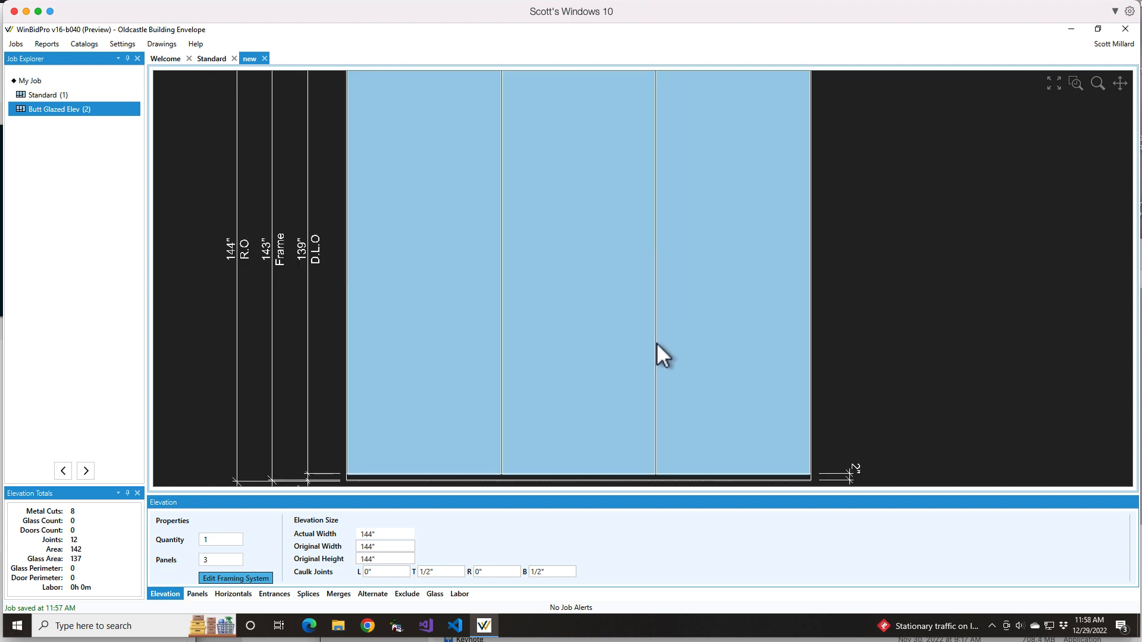
pyautogui.scroll(-1, 657, 355)
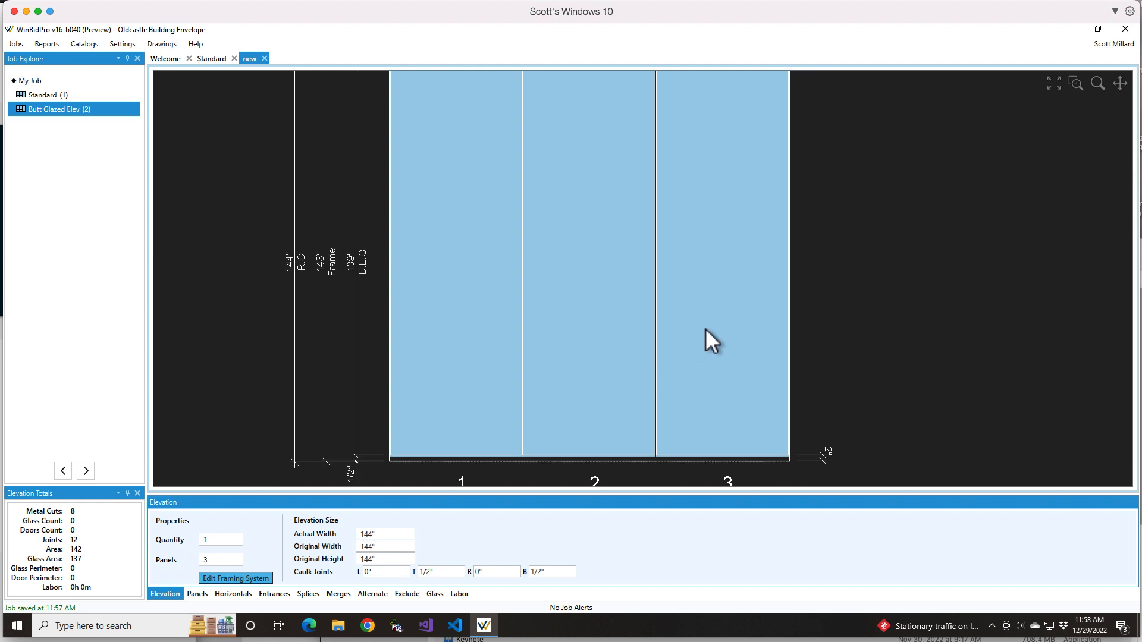
pyautogui.scroll(3, 704, 330)
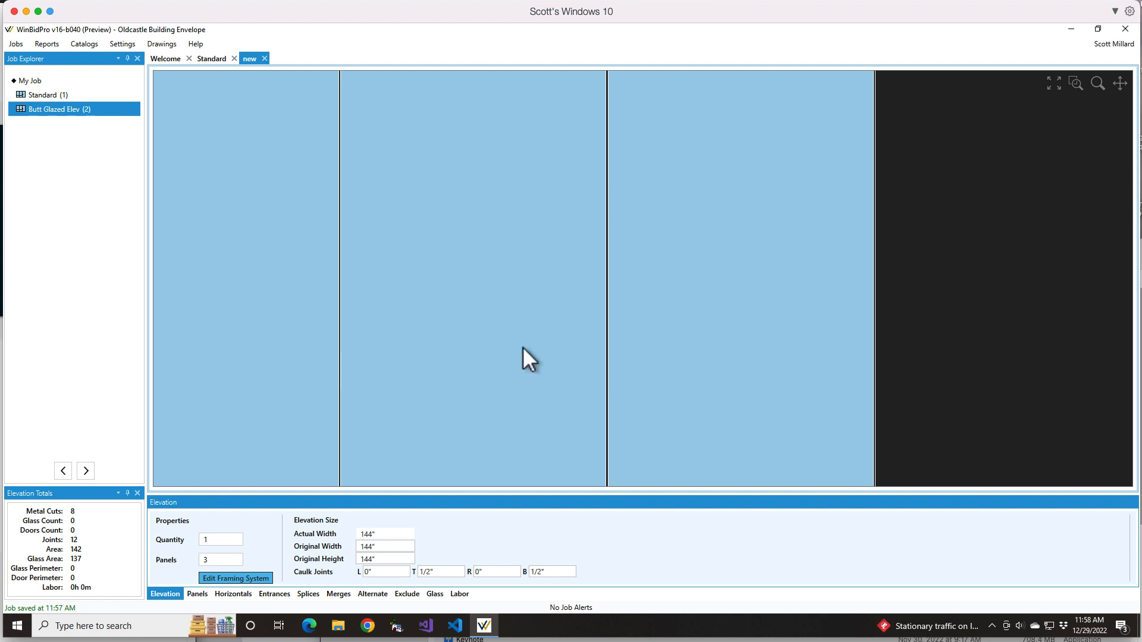
pyautogui.scroll(-2, 522, 347)
pyautogui.scroll(-2, 523, 348)
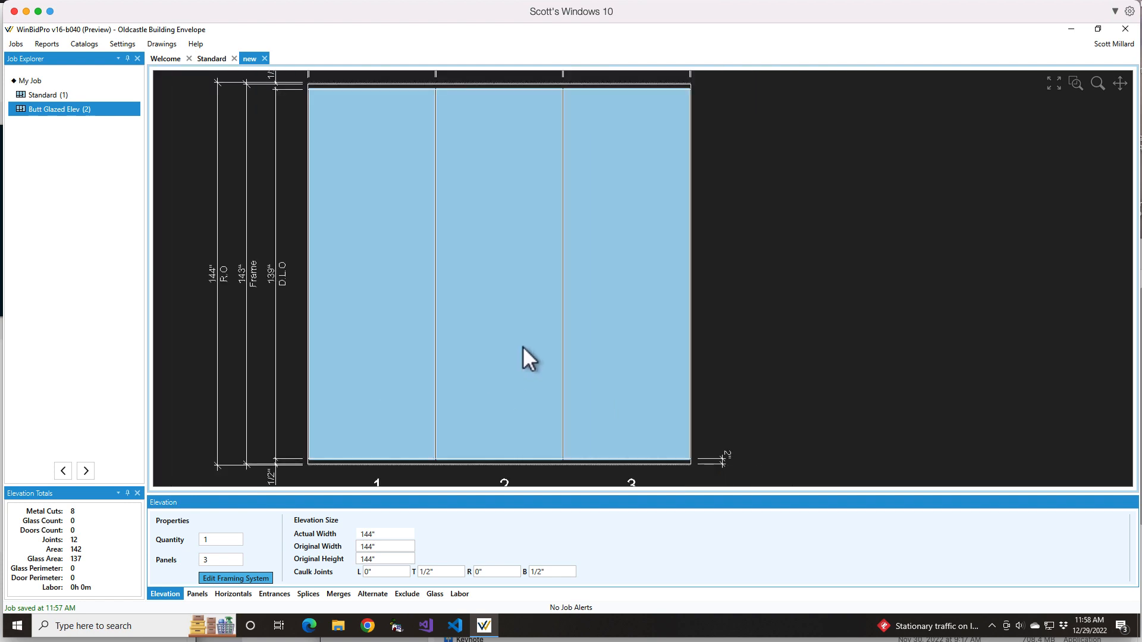
pyautogui.scroll(1, 557, 175)
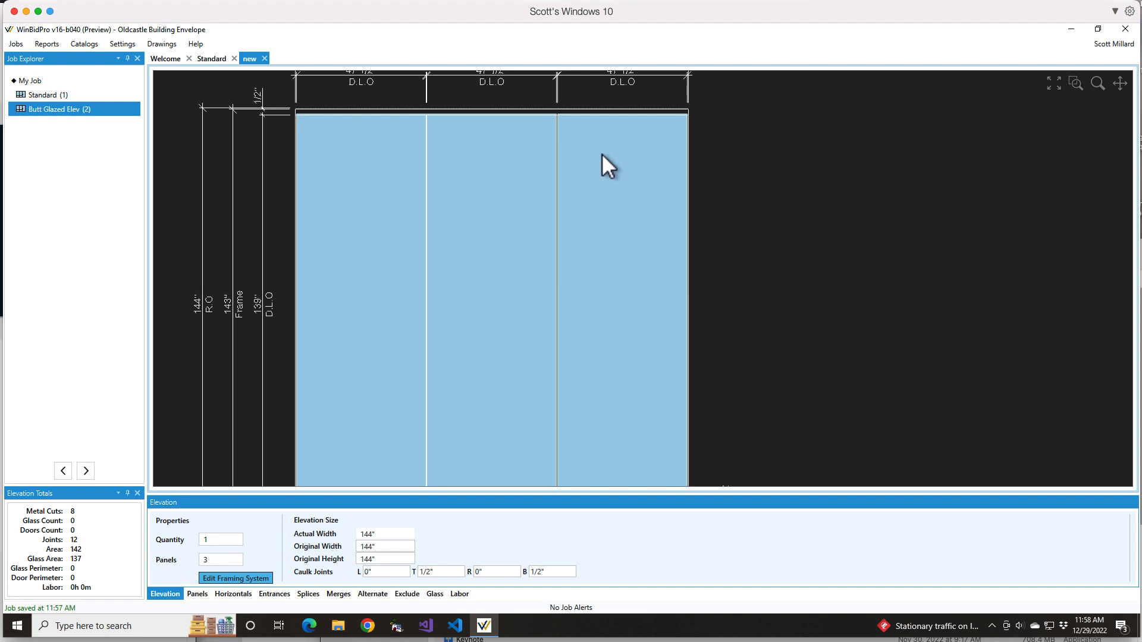
pyautogui.scroll(-1, 602, 155)
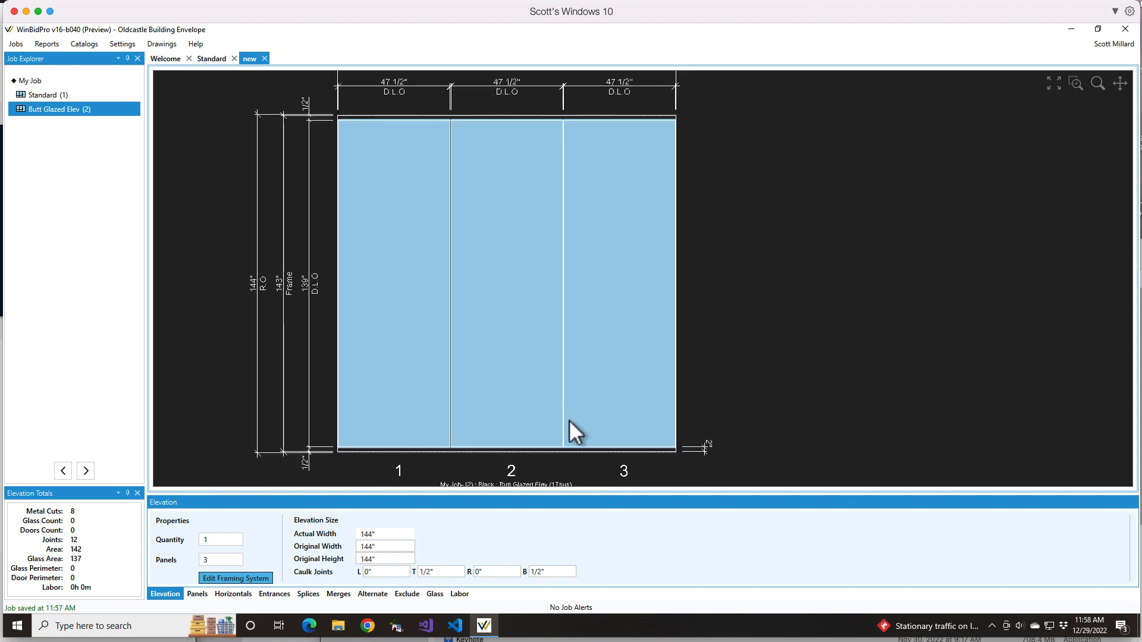
# Step: Add the SILICONE part (Structural Silicone Sealant) to the Butt Glazed Vertical assembly, then save the framing system and the job
pyautogui.click(229, 576)
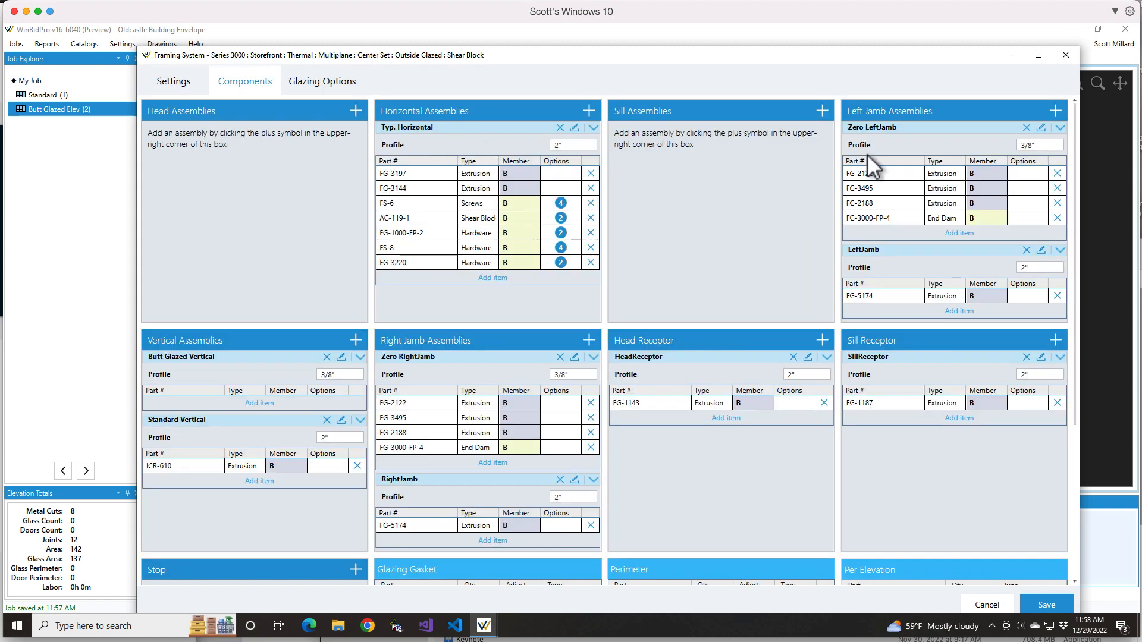
pyautogui.click(341, 358)
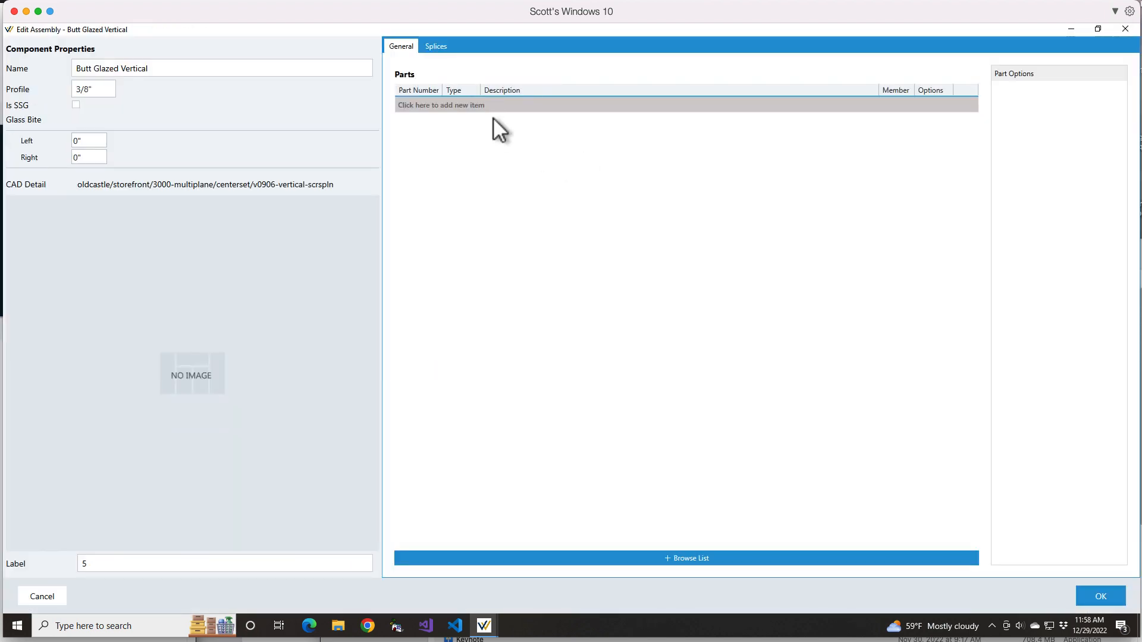
pyautogui.click(554, 558)
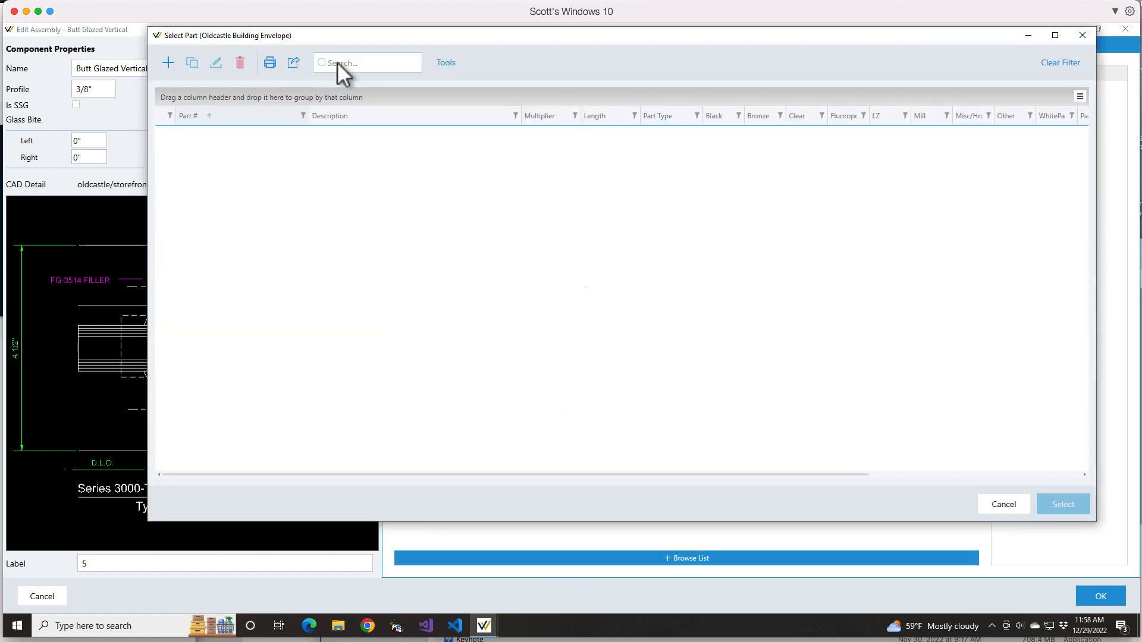
pyautogui.click(320, 63)
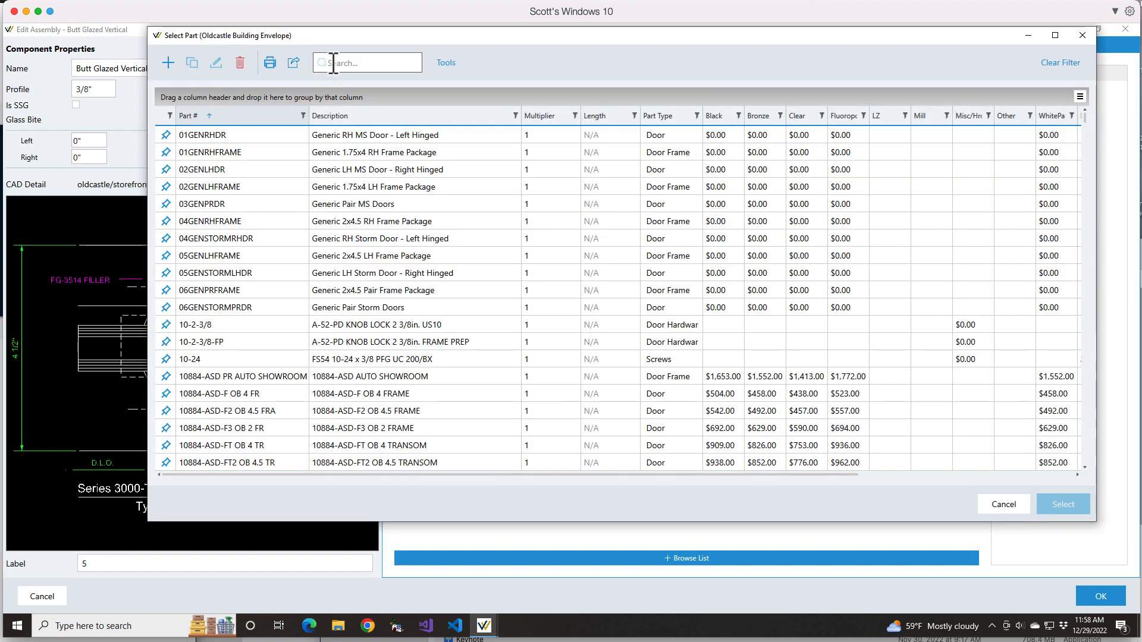
pyautogui.write('silicone')
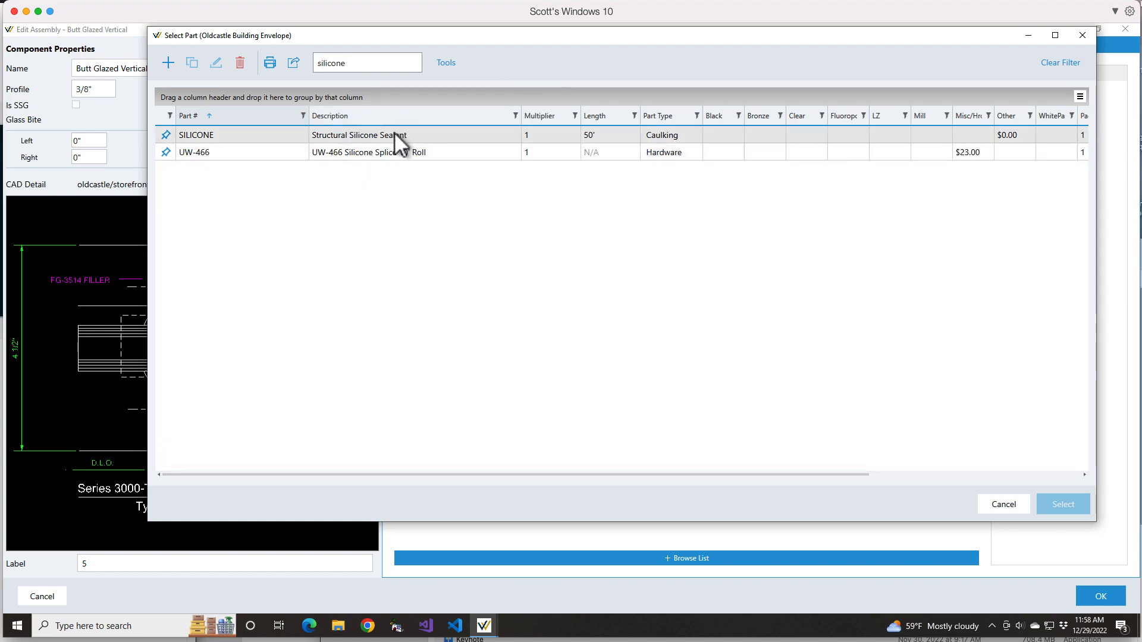
pyautogui.click(394, 135)
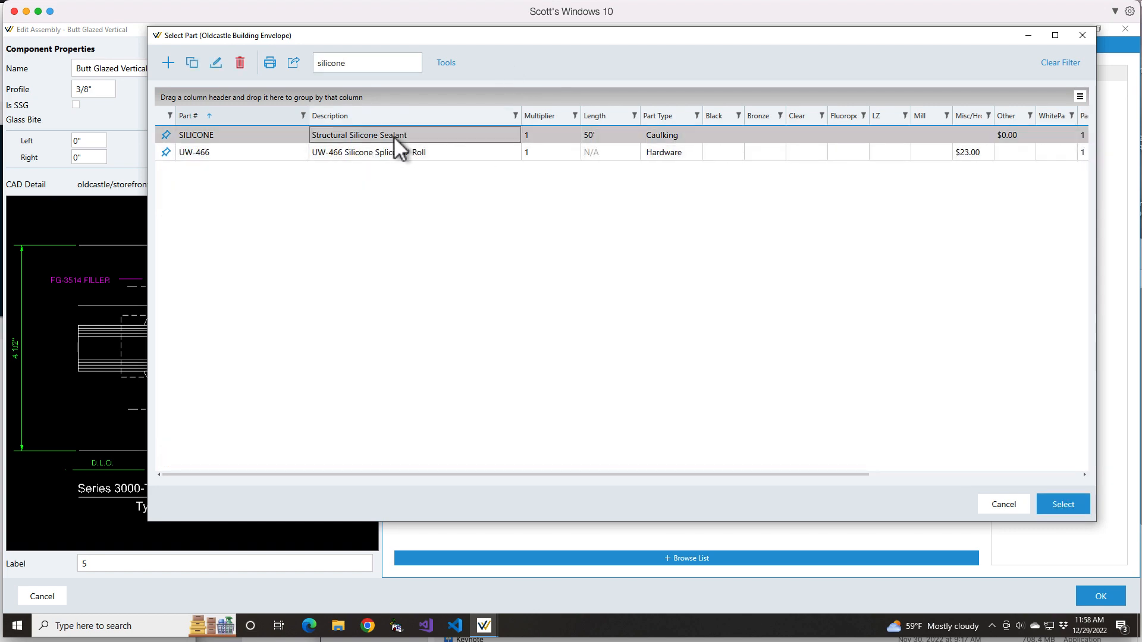
pyautogui.click(1062, 503)
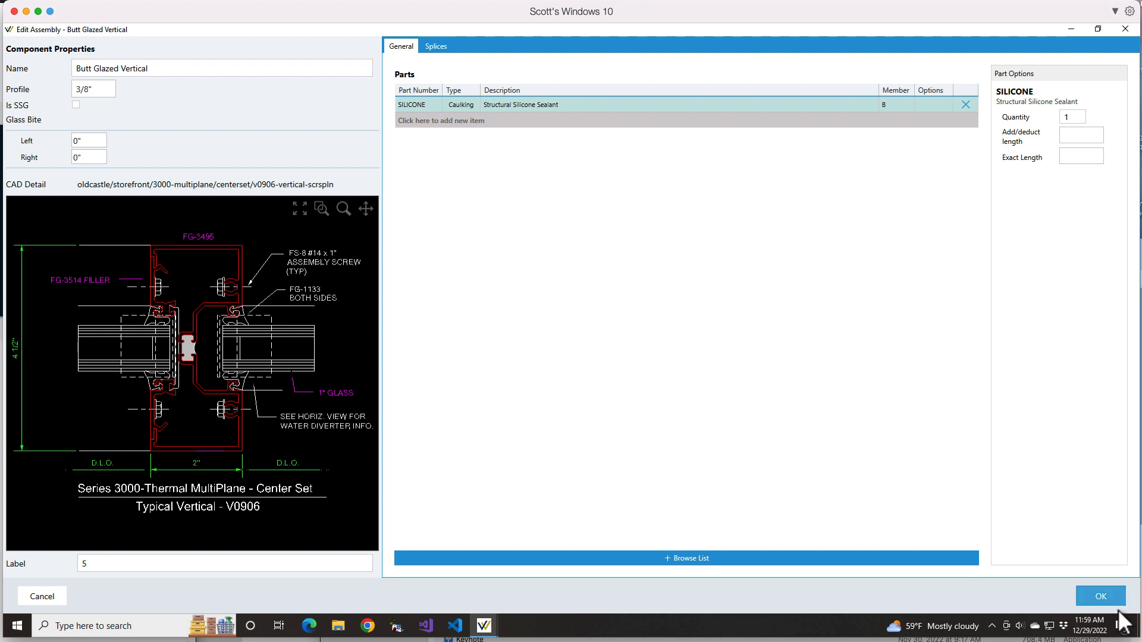
pyautogui.click(1100, 596)
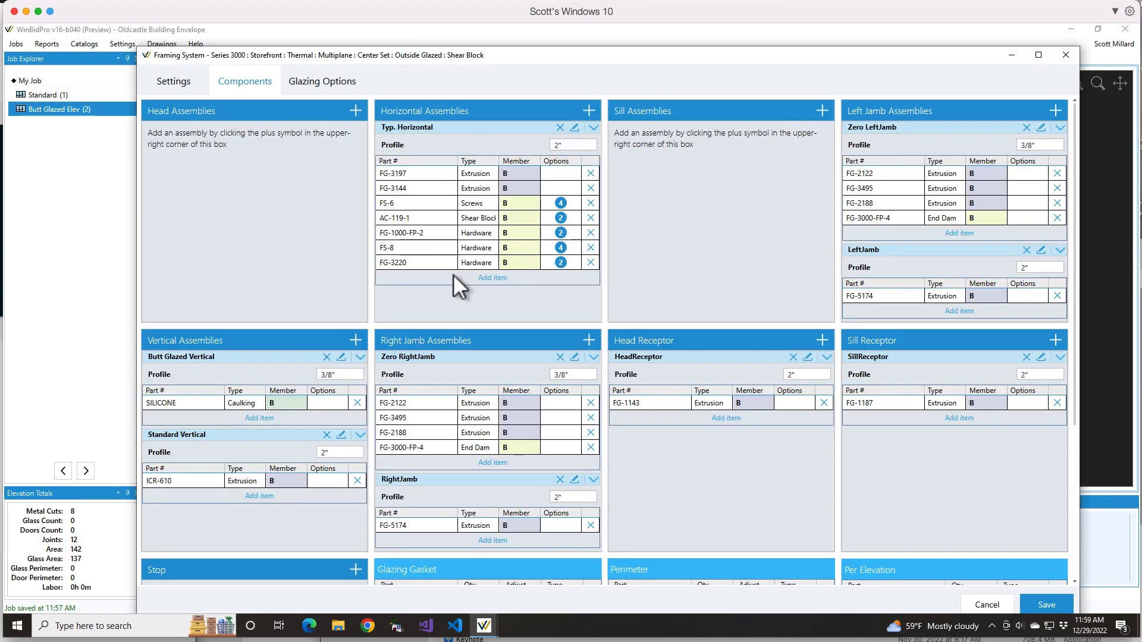
pyautogui.click(1062, 605)
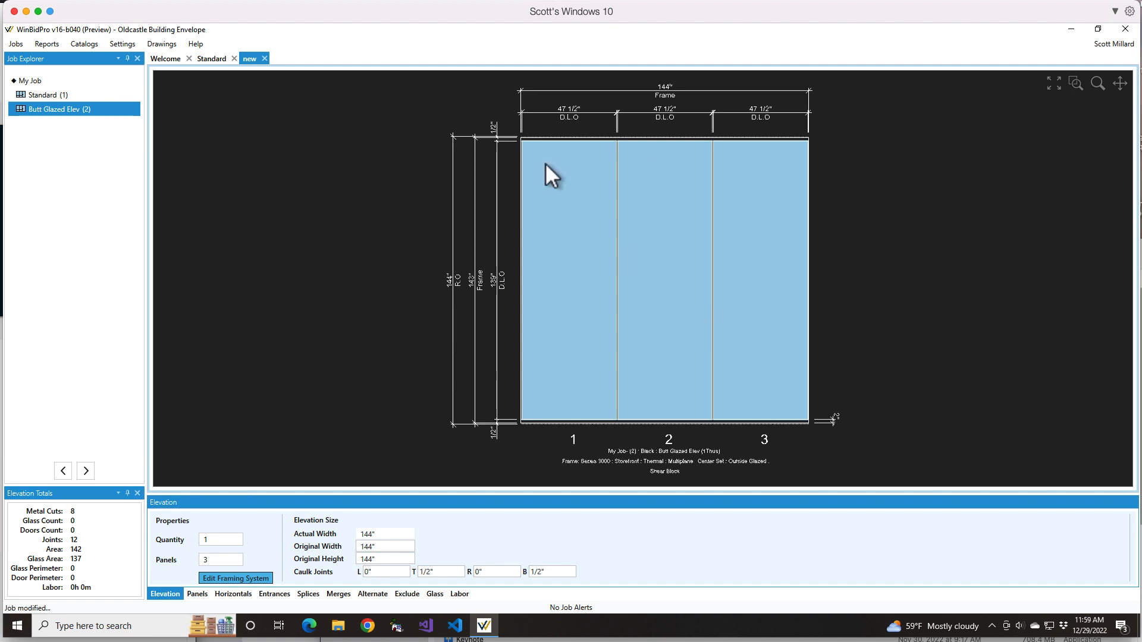
pyautogui.hotkey('ctrl', 's')
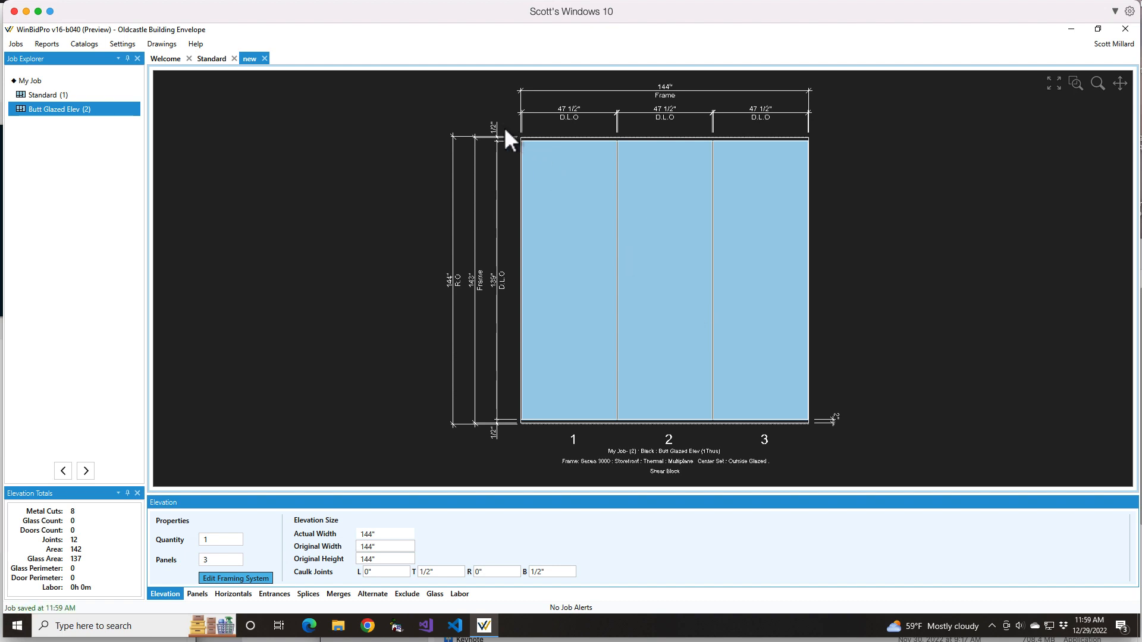